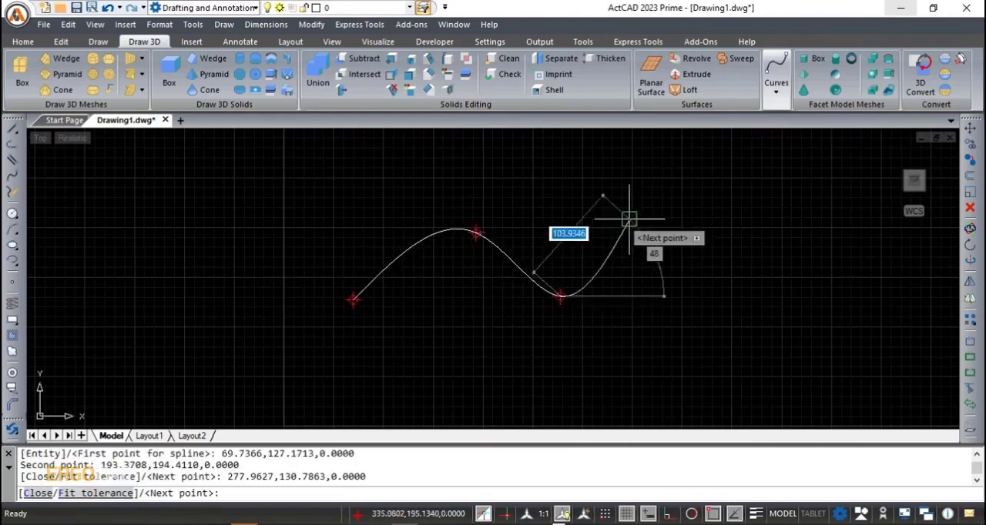
- Finish the wavy spline with a fourth point at about 364, 215, accepting the default start and end tangents
click(646, 212)
key(Return)
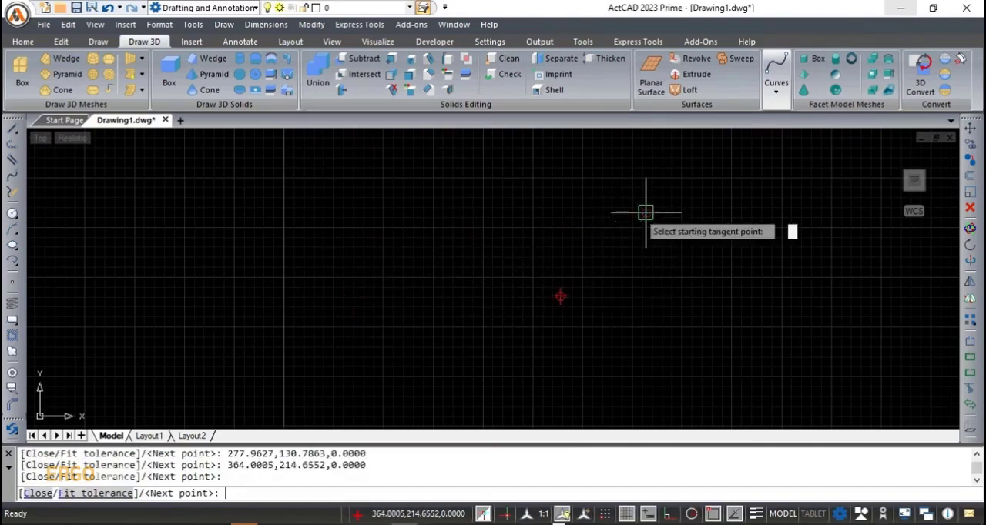
key(Return)
key(Return)
middle_drag(630, 288, 527, 311)
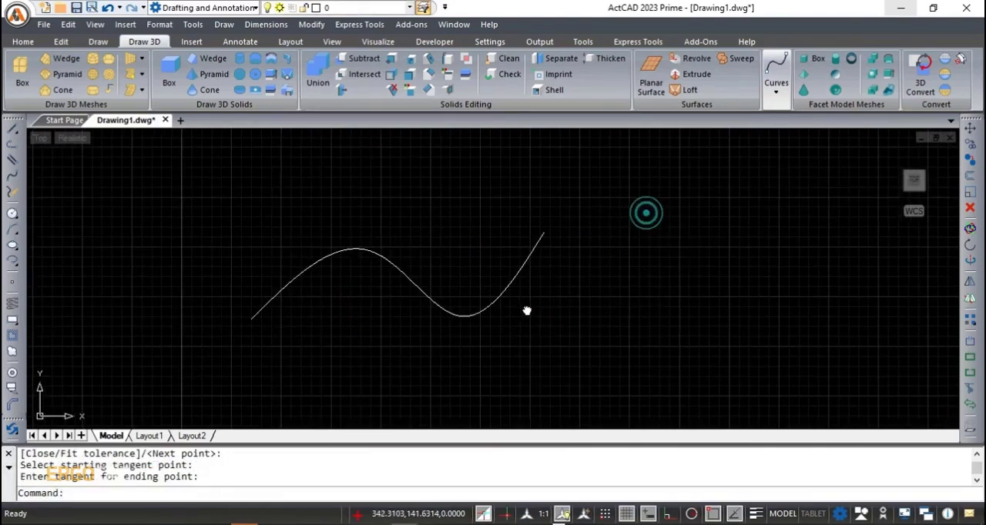
scroll(346, 309, up, 2)
middle_drag(347, 308, 366, 335)
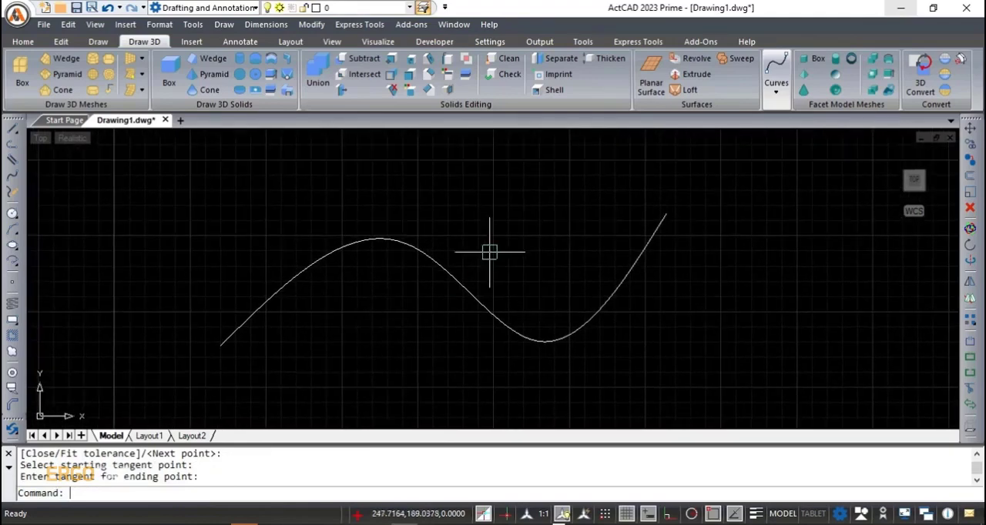
- Open the properties of the finished spline
click(408, 244)
right_click(408, 244)
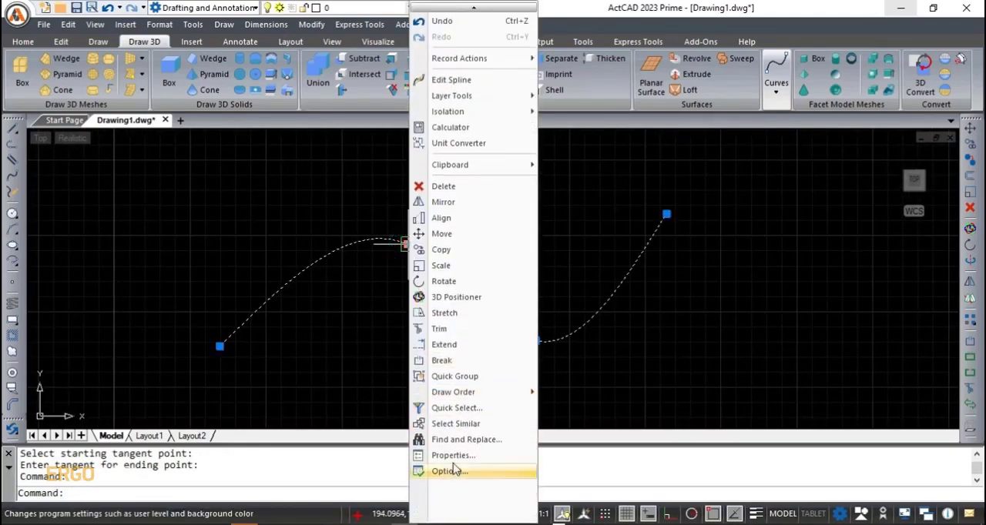
click(454, 459)
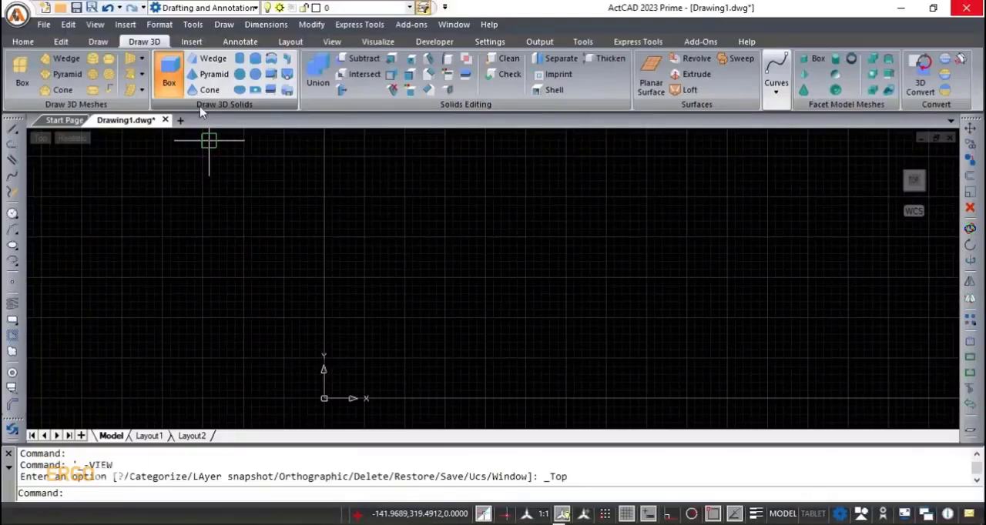
- Draw a solid box with a base about 175 by 152 units and a height of about 117, viewed in 3D
click(168, 77)
click(539, 196)
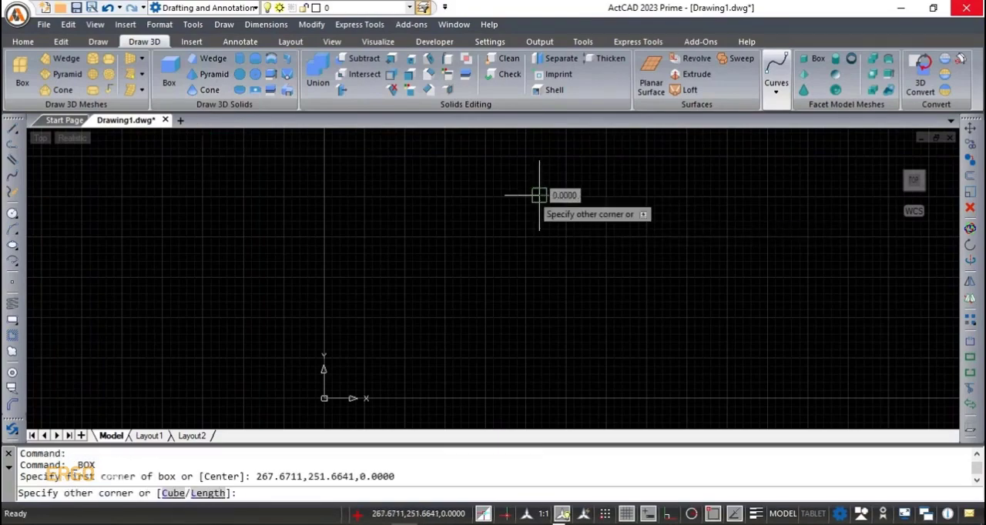
click(681, 318)
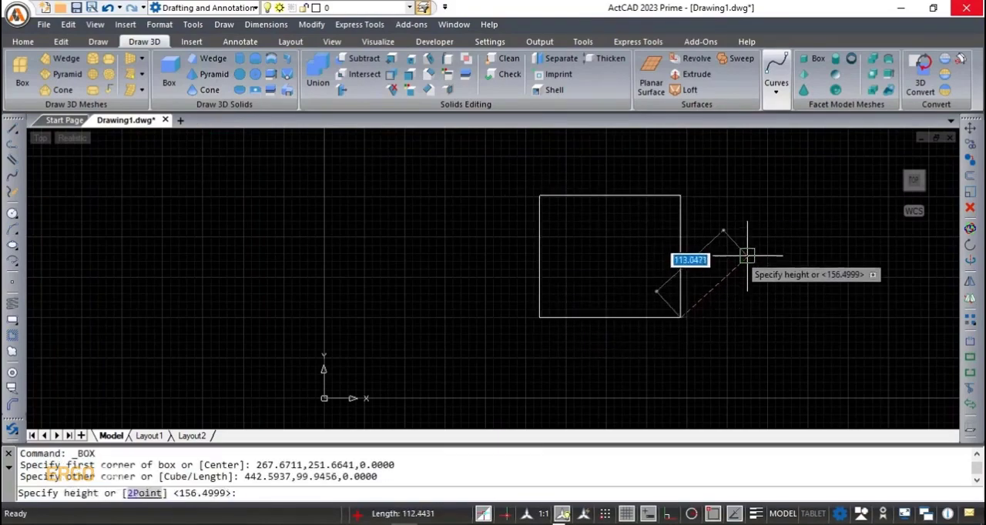
click(745, 260)
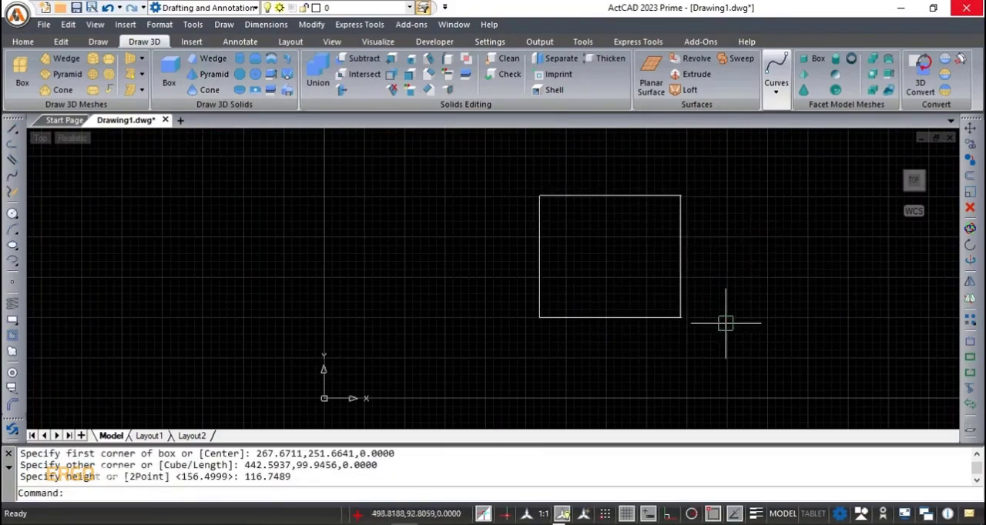
shift+middle_drag(726, 351, 795, 272)
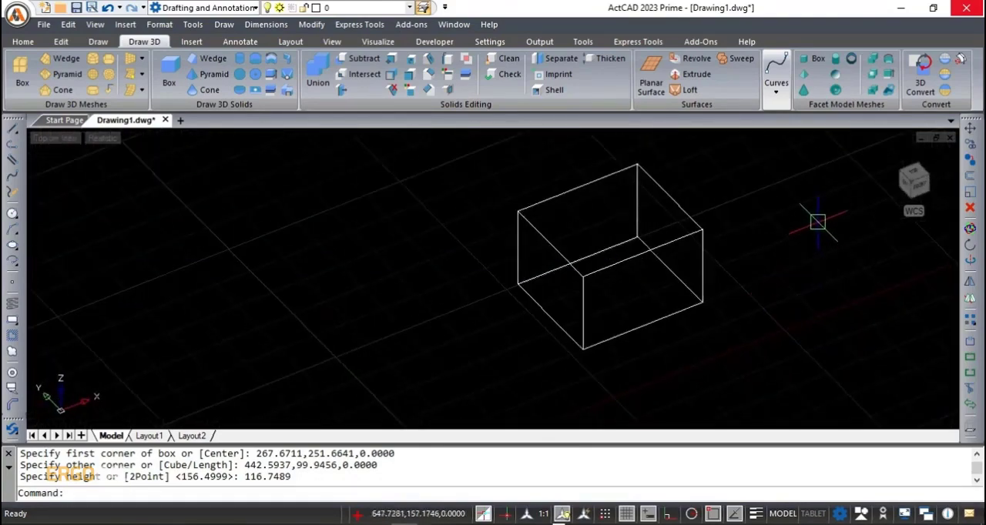
- Convert the solid box to NURBS
click(959, 59)
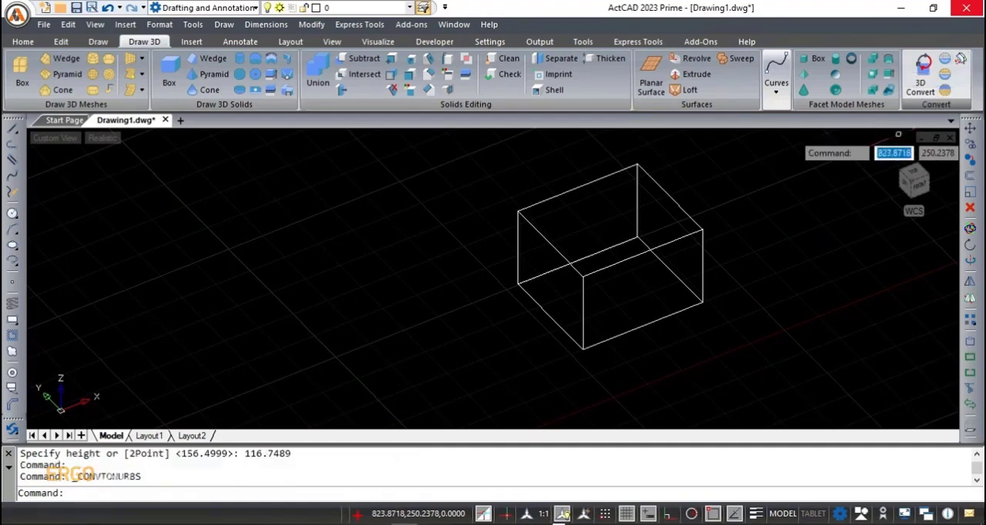
click(646, 252)
key(Return)
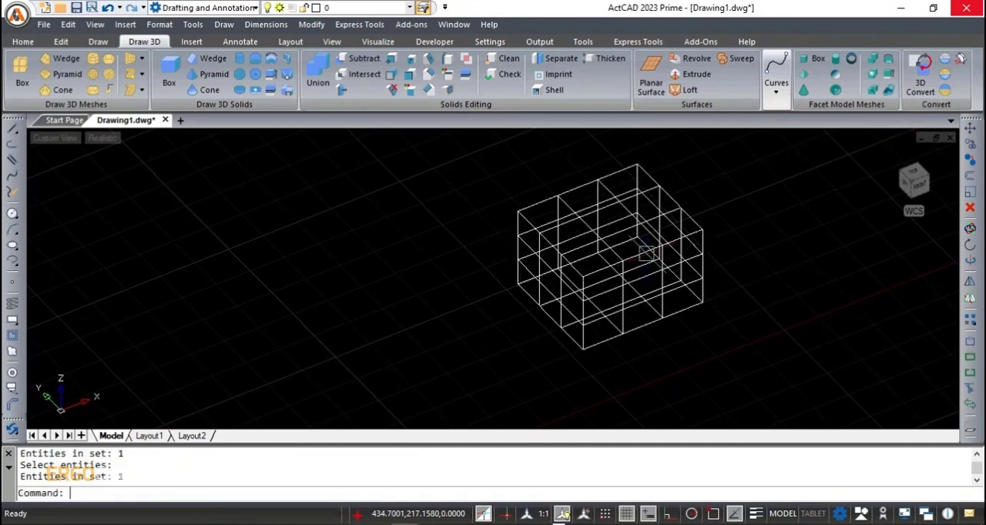
middle_drag(610, 216, 507, 235)
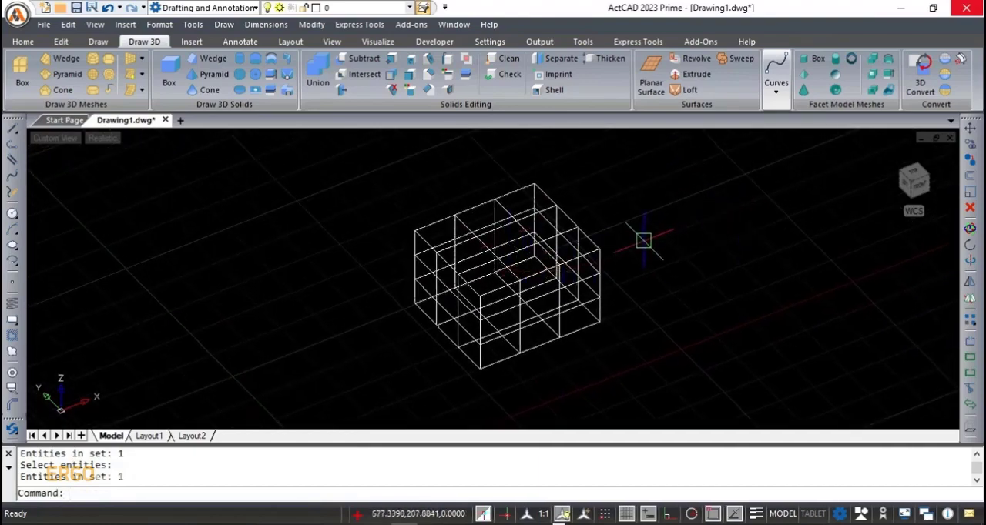
shift+middle_drag(587, 325, 680, 306)
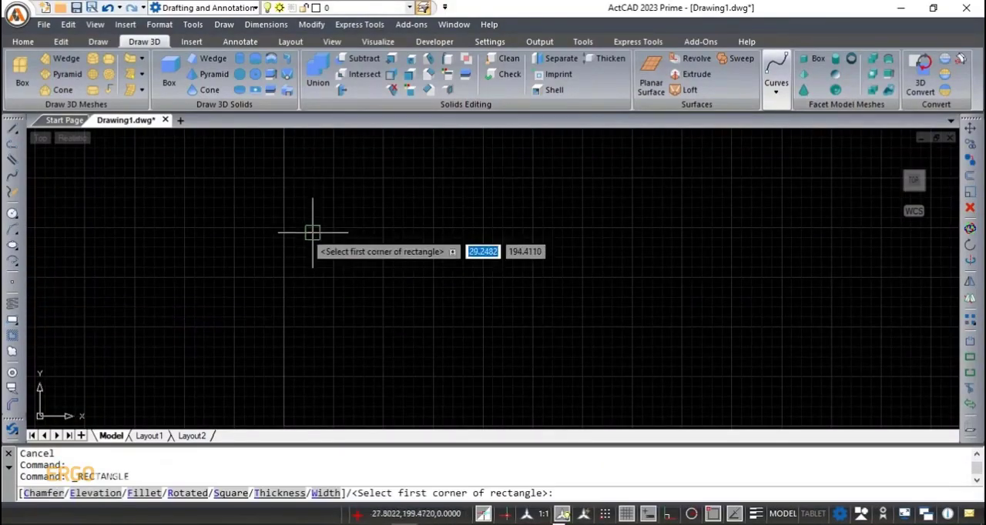
- Draw a rectangle about 46 by 42 units and a wavy four-point spline starting inside it, with default end tangents
click(313, 248)
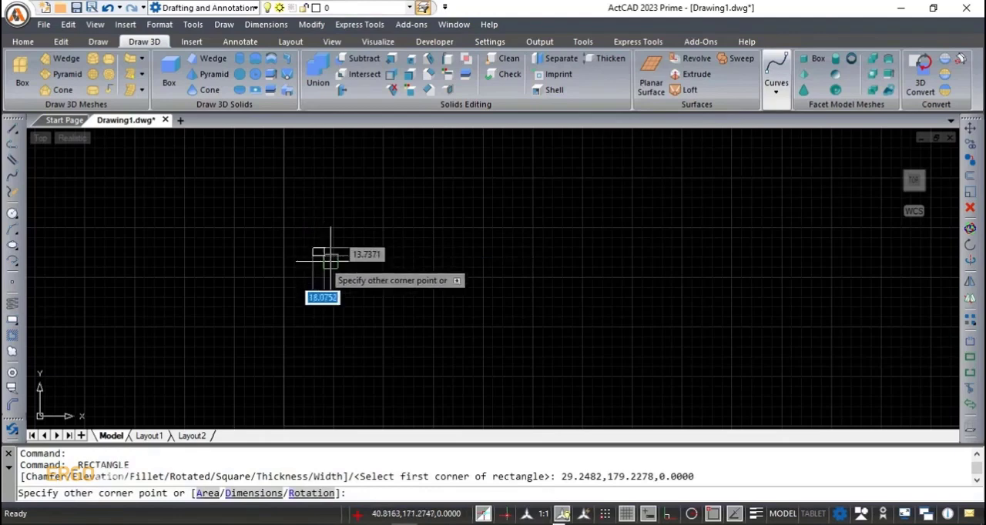
click(358, 290)
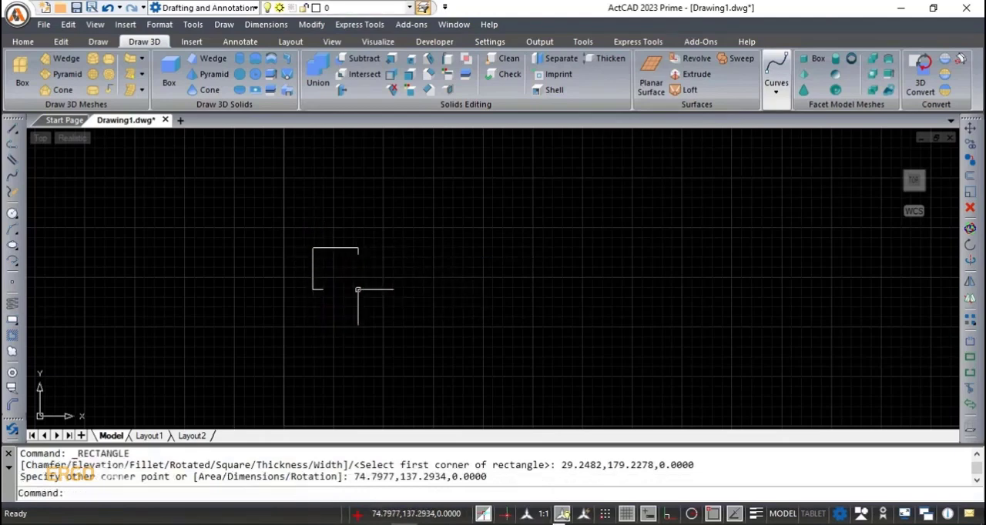
click(17, 186)
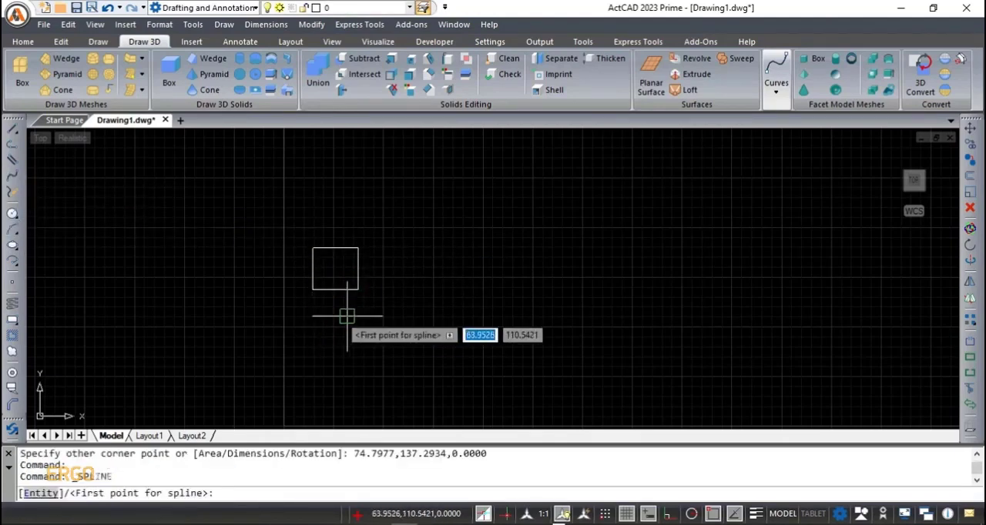
click(338, 269)
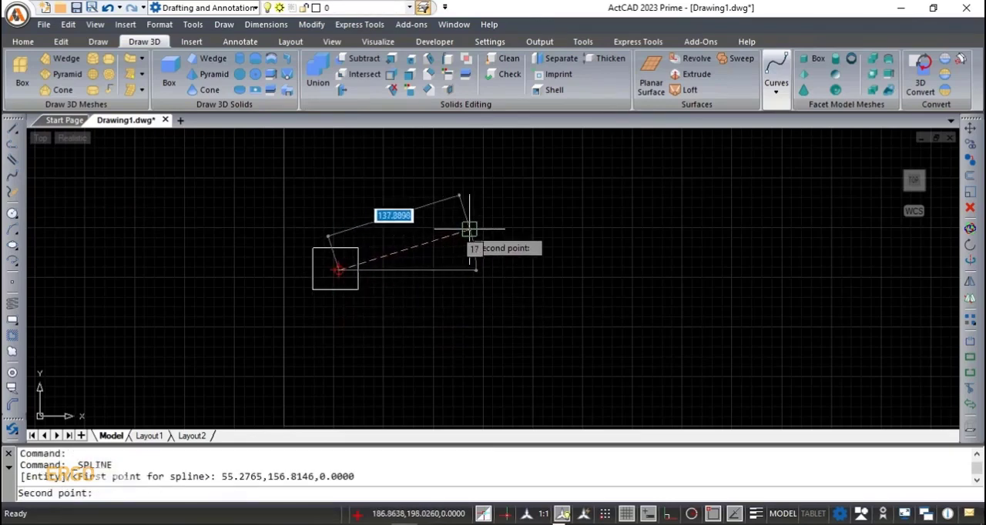
click(470, 229)
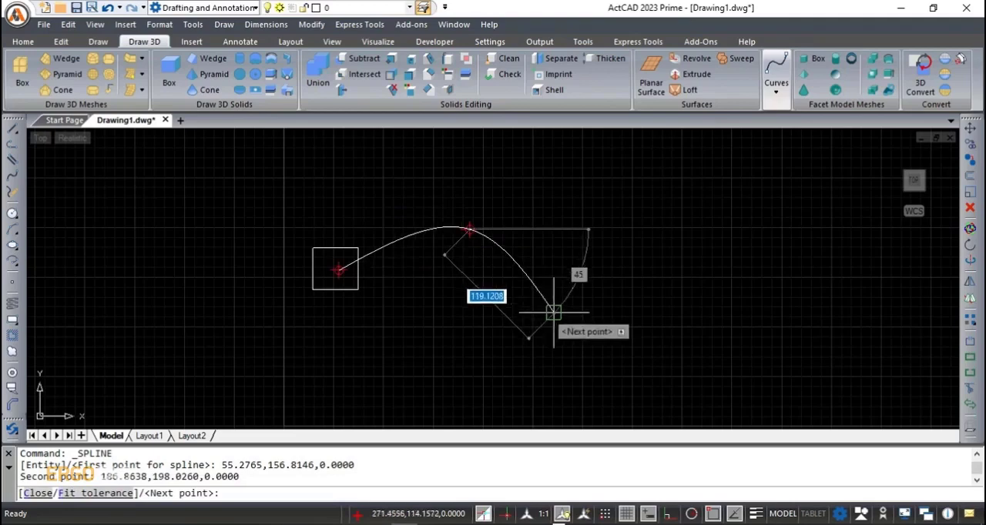
click(551, 285)
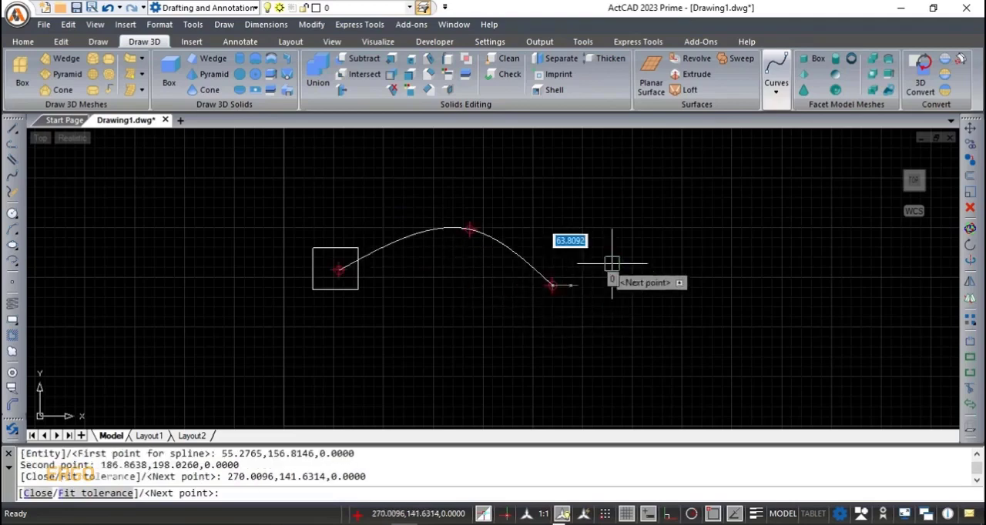
click(679, 214)
key(Return)
key(Return)
key(Return)
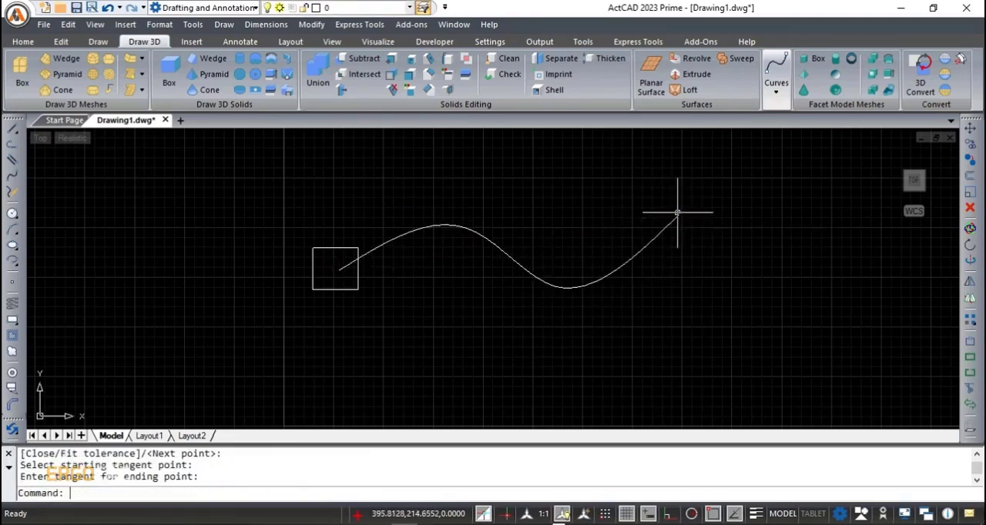
- Sweep the rectangle along the wavy spline as a solid and view it in 3D
click(288, 91)
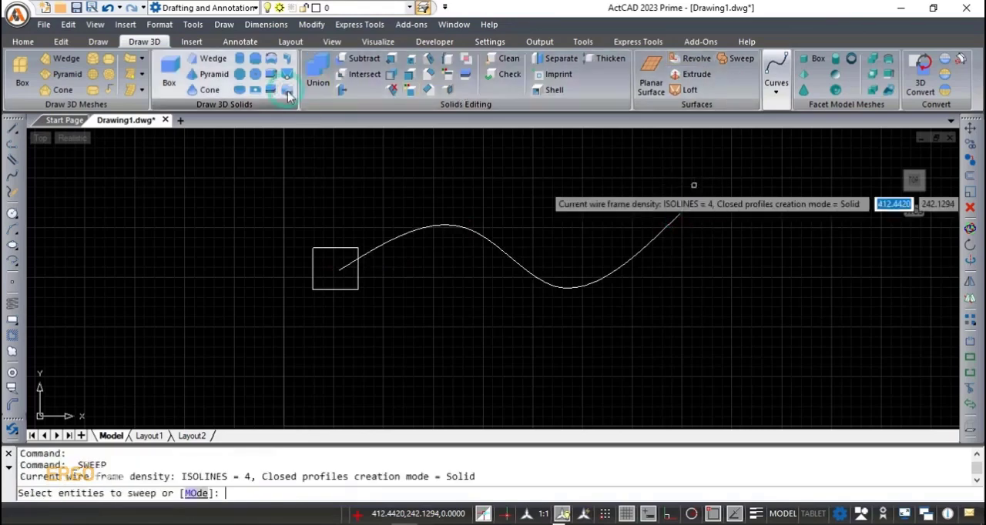
click(329, 247)
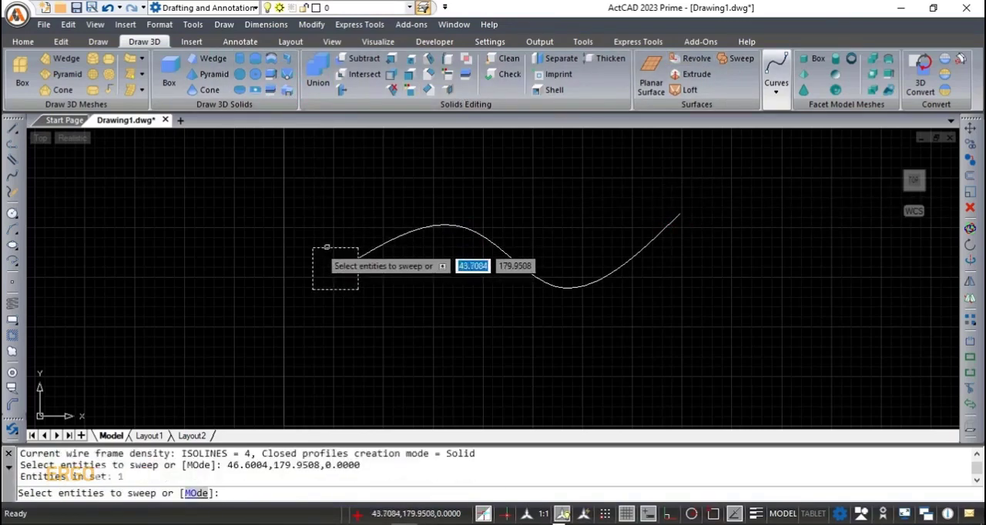
key(Return)
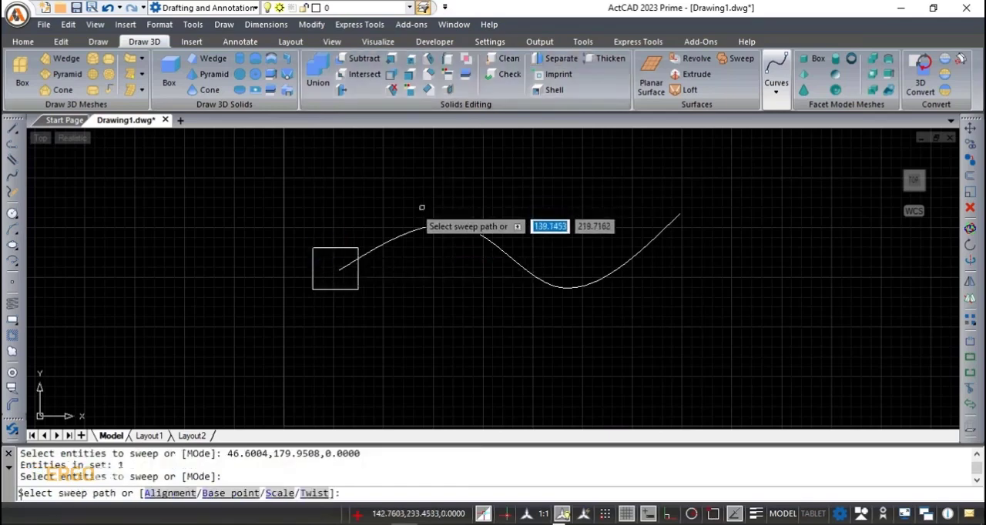
click(422, 229)
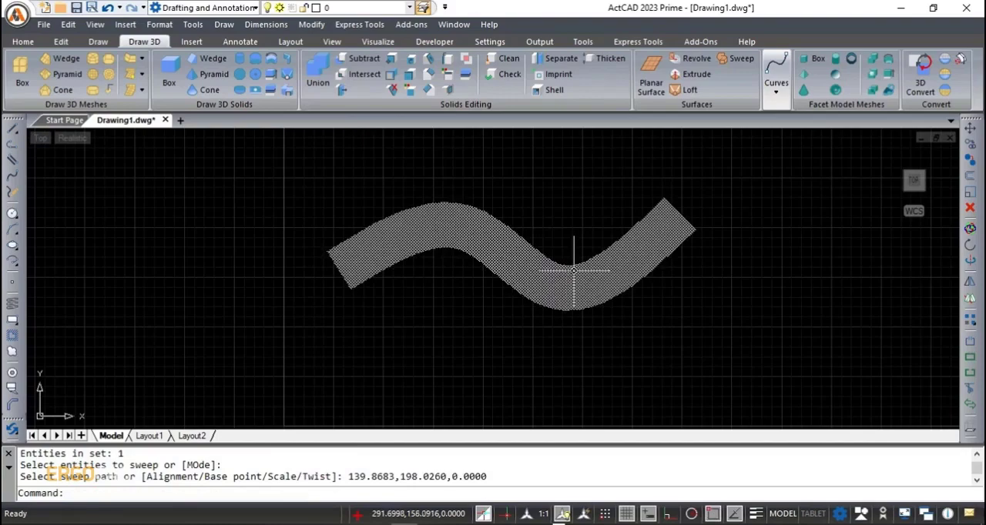
shift+middle_drag(577, 331, 617, 259)
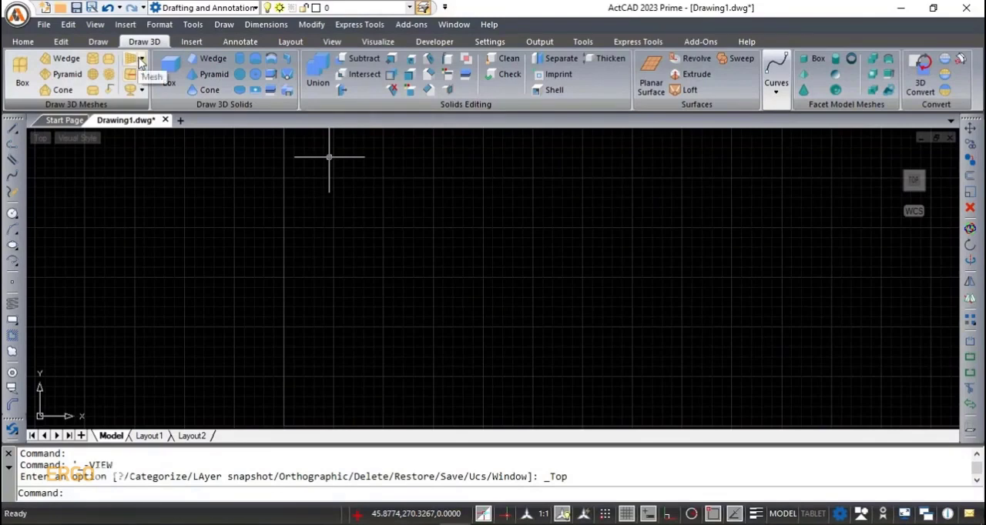
- Draw a four-cornered mesh with a top edge about 326 units long, using 10 primary and 6 secondary divisions
click(141, 60)
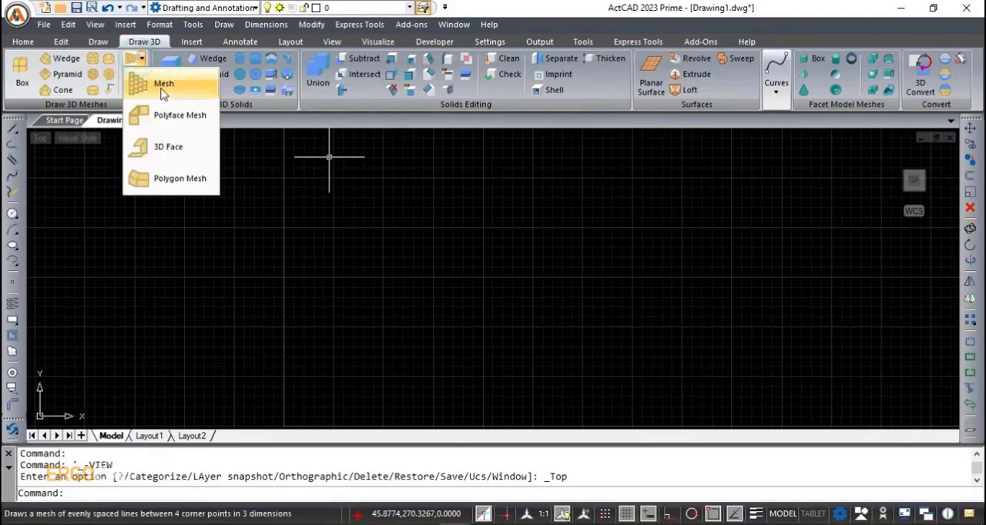
click(159, 82)
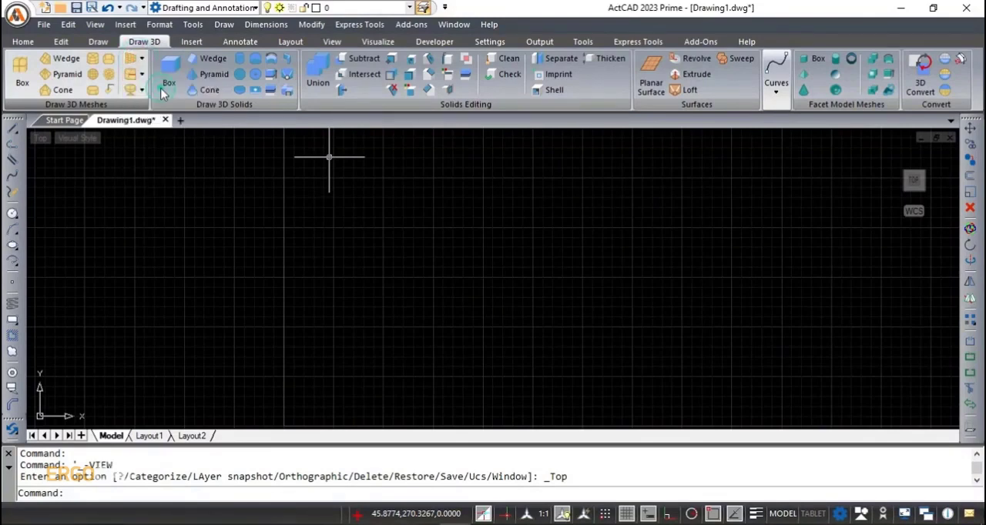
click(363, 219)
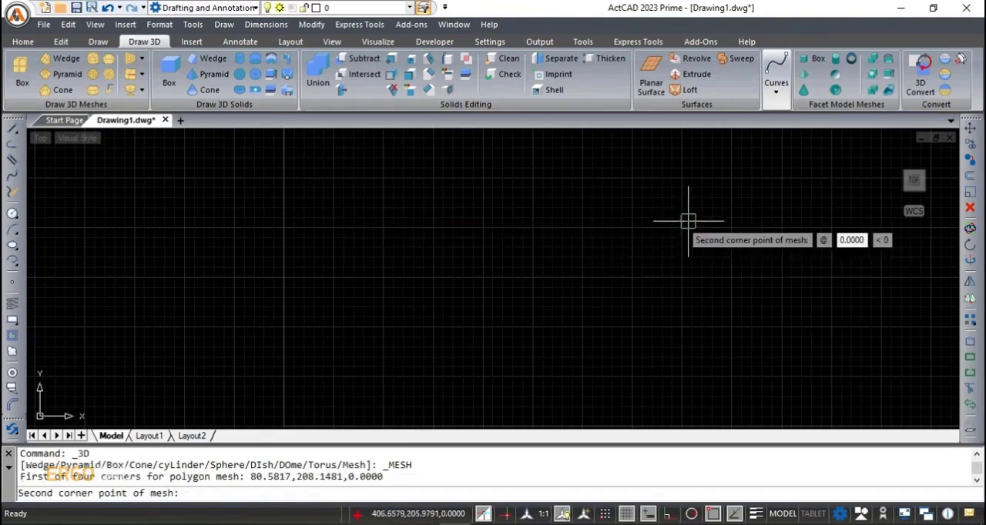
click(688, 222)
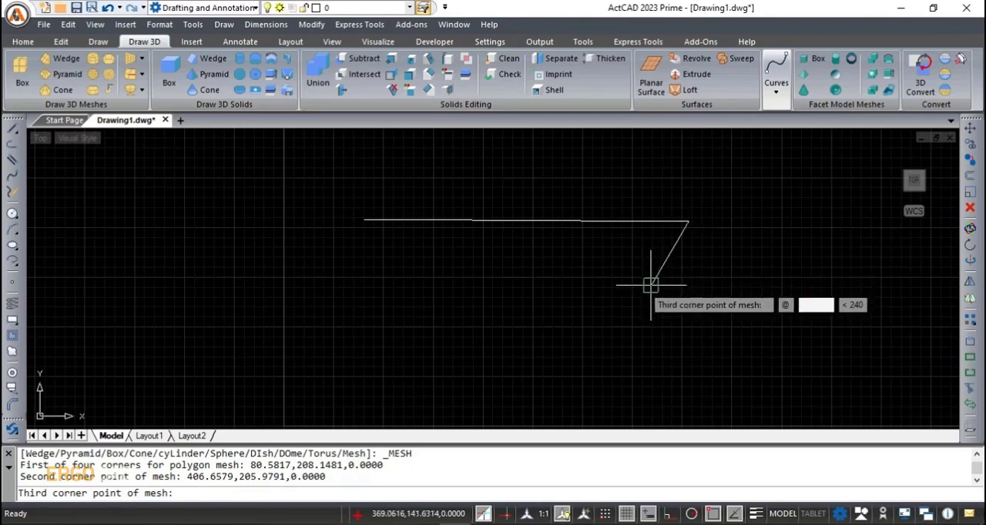
click(480, 324)
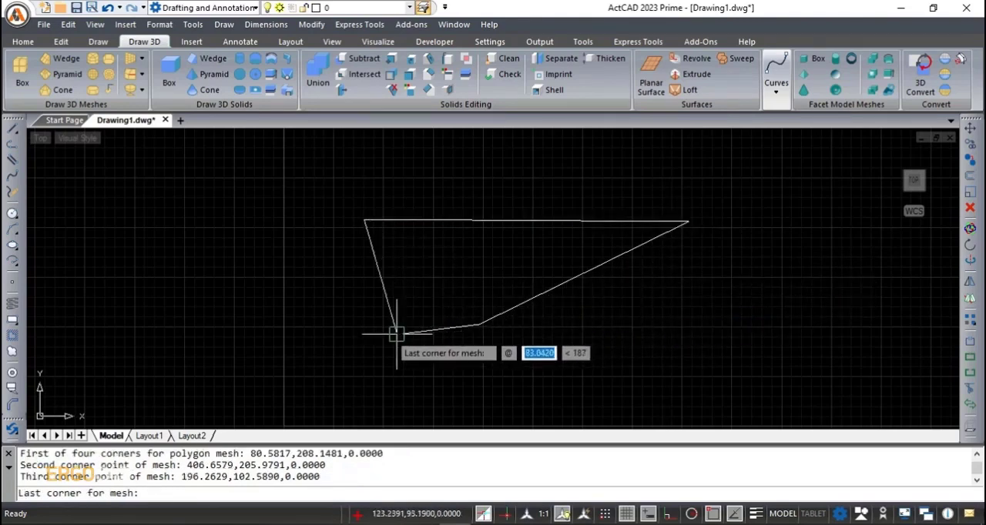
click(336, 335)
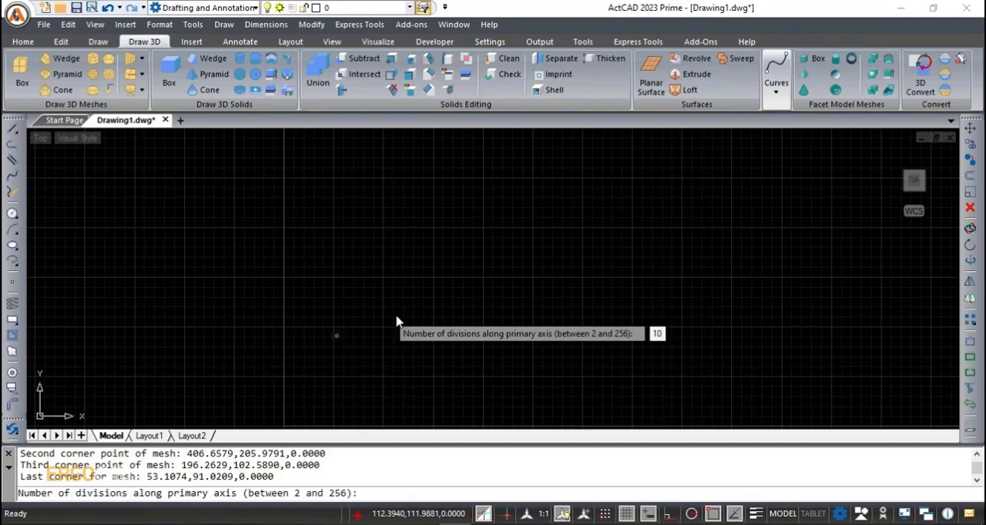
key(Return)
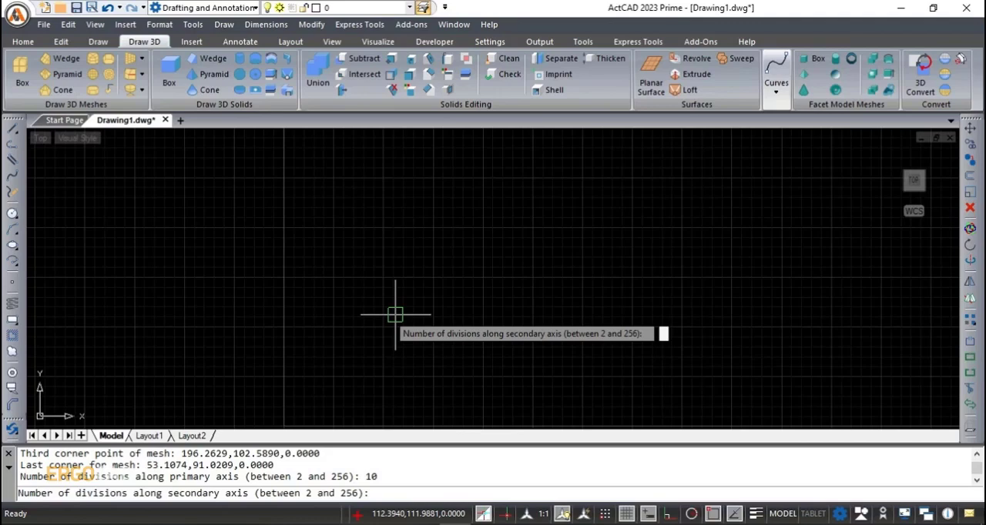
key(Return)
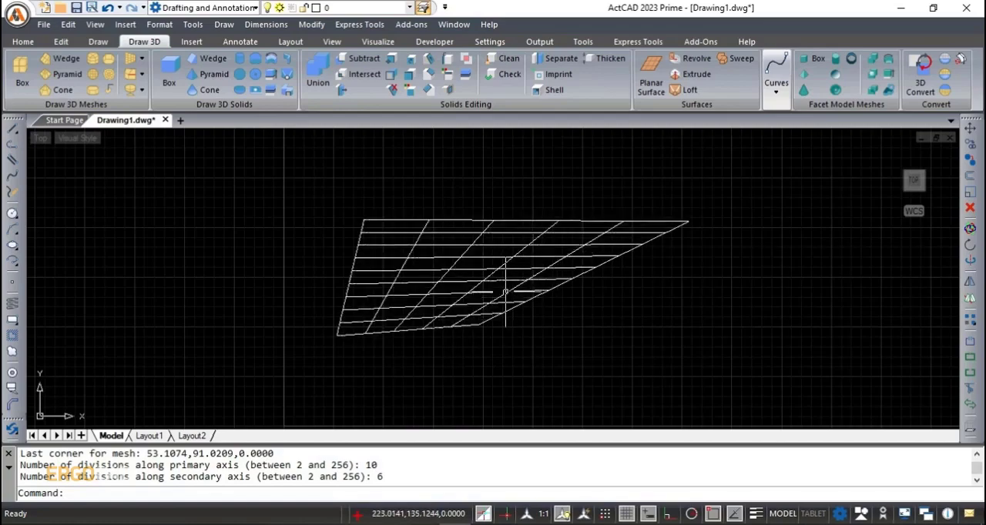
mouse_move(505, 291)
shift+middle_down()
mouse_move(504, 275)
mouse_move(504, 288)
shift+middle_up()
scroll(521, 277, up, 3)
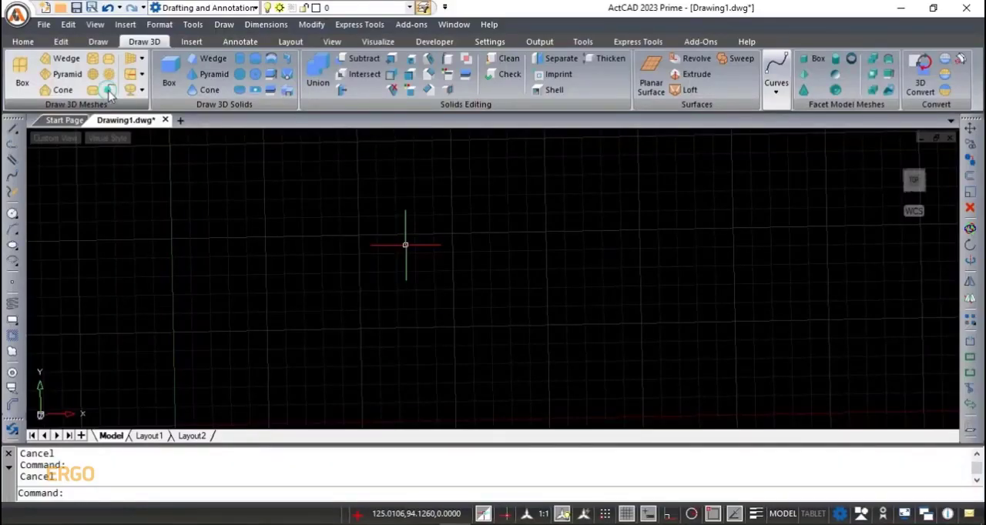
- Draw a closed four-sided 3D polyline starting at about 97,85, with vertices at about 203,127, 326,66 and 180,27
click(109, 91)
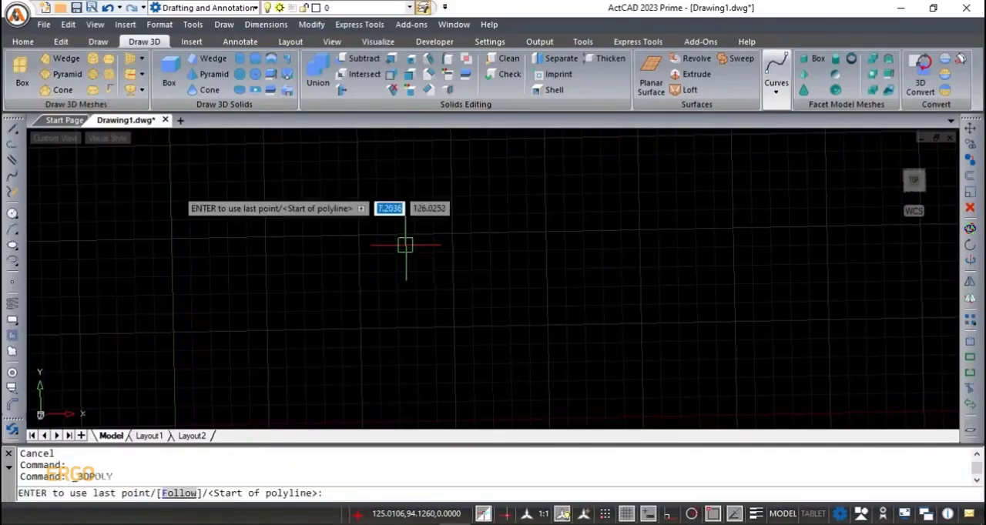
click(352, 264)
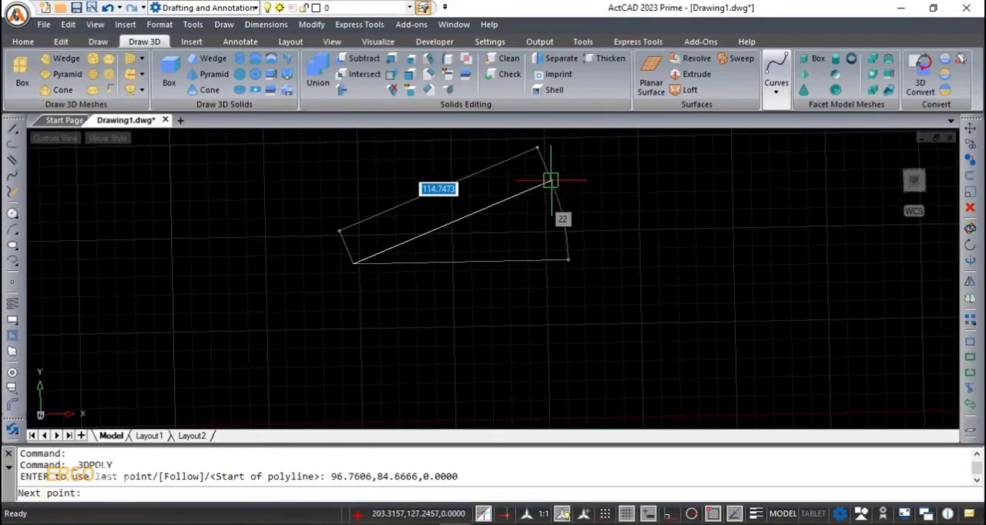
click(551, 181)
click(783, 289)
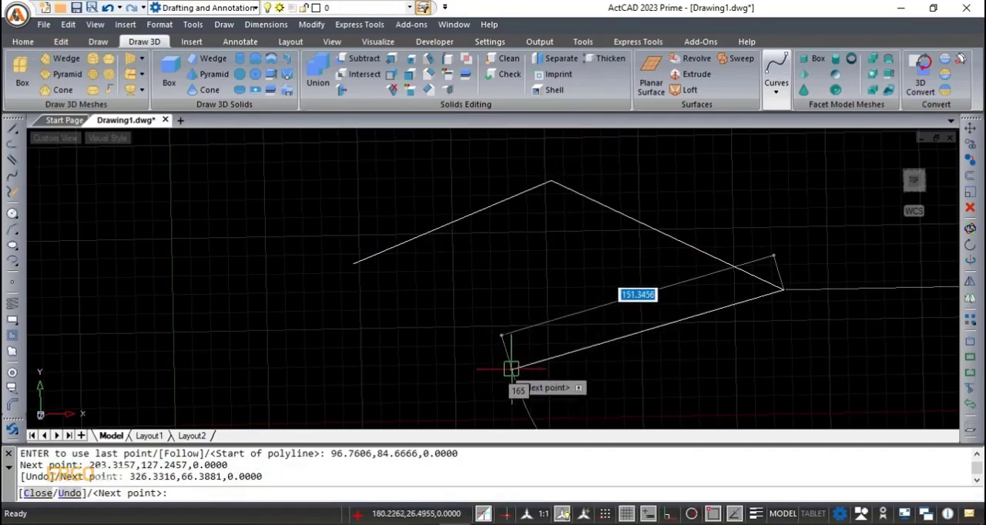
click(512, 369)
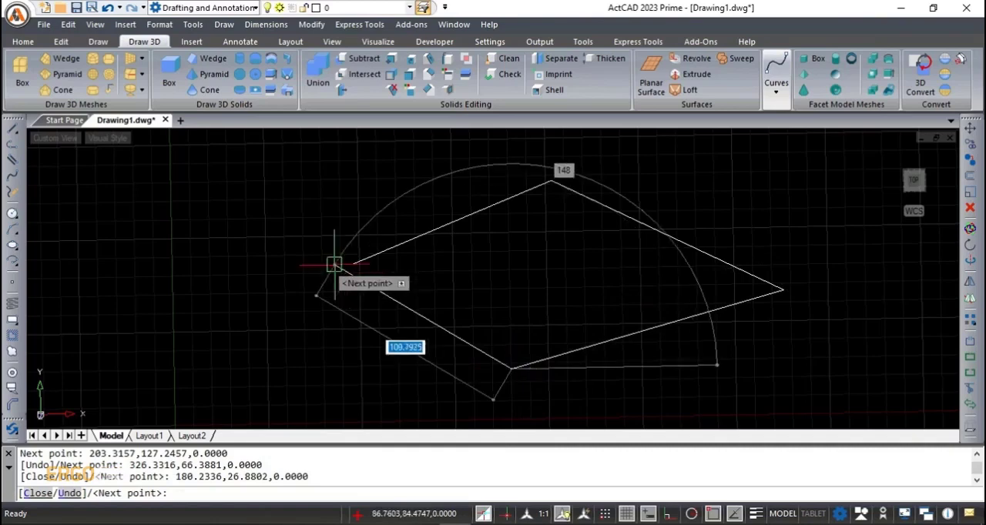
click(353, 264)
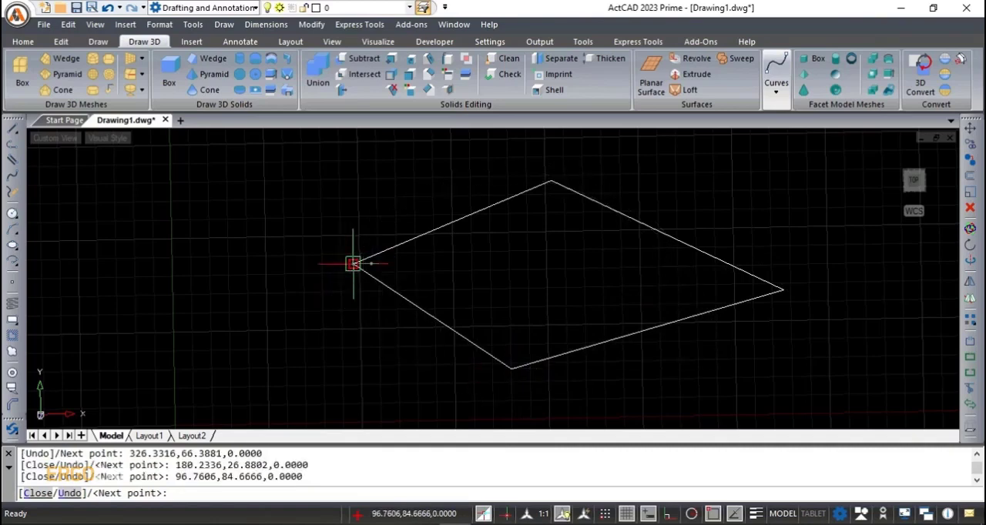
key(Return)
- Open the properties of the 3D polyline and set its color to Yellow
click(409, 236)
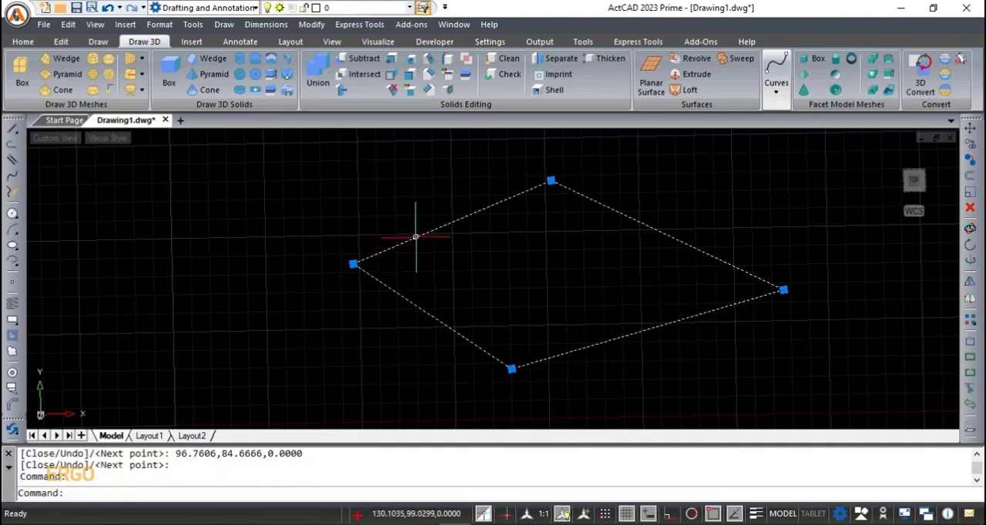
right_click(411, 236)
scroll(455, 493, down, 3)
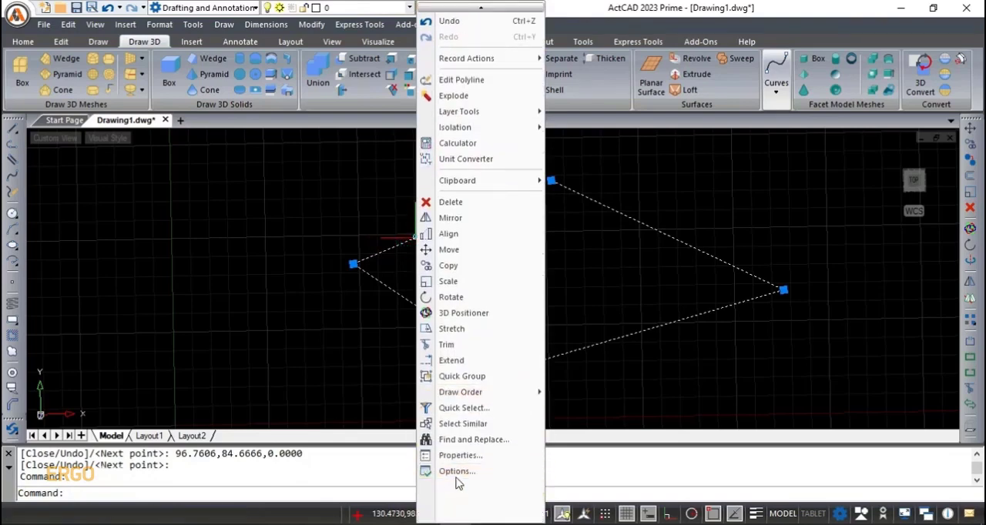
click(461, 456)
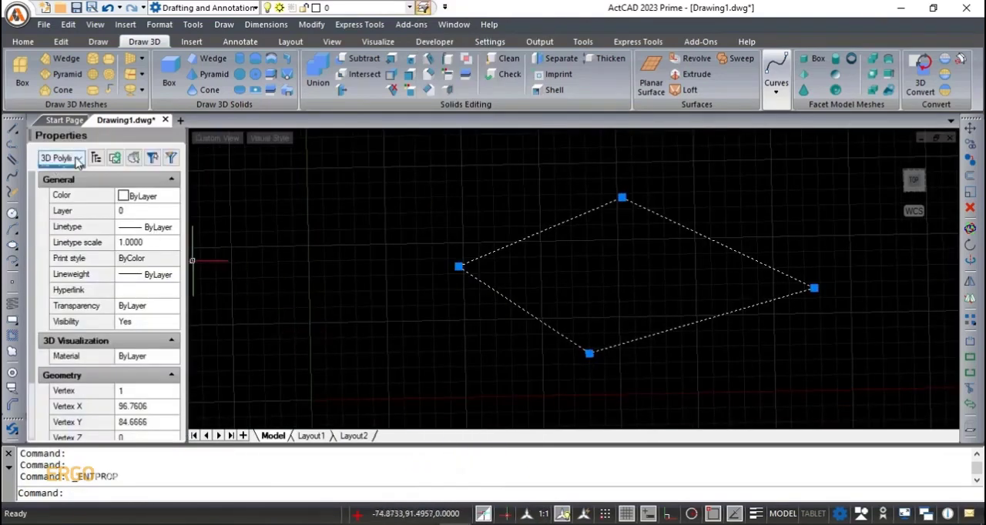
click(151, 199)
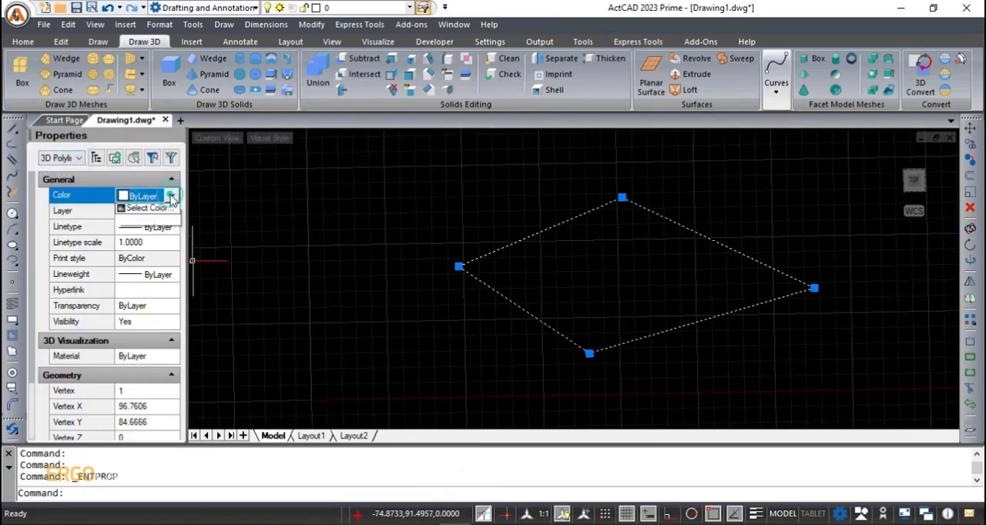
click(148, 245)
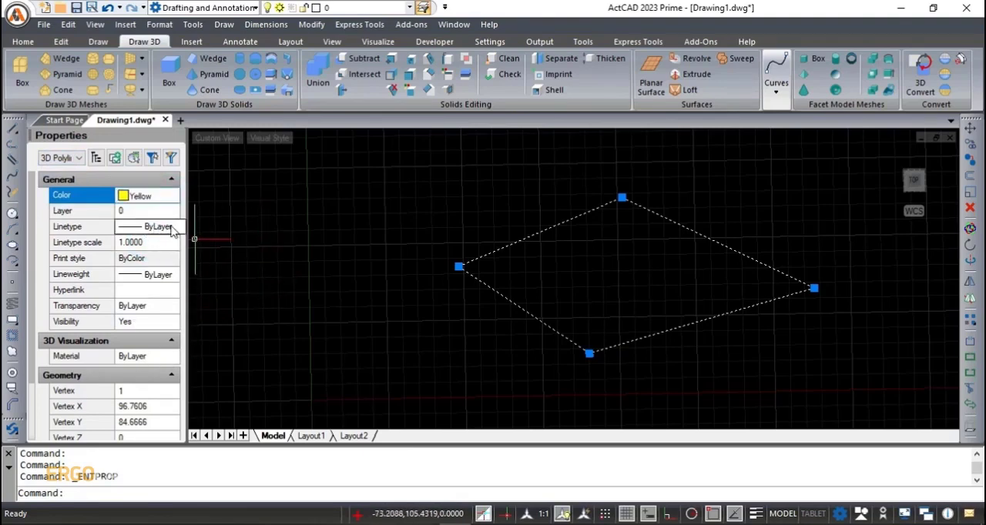
- Set the 3D polyline's lineweight to 1.40 mm and turn on lineweight display in the drawing
click(169, 276)
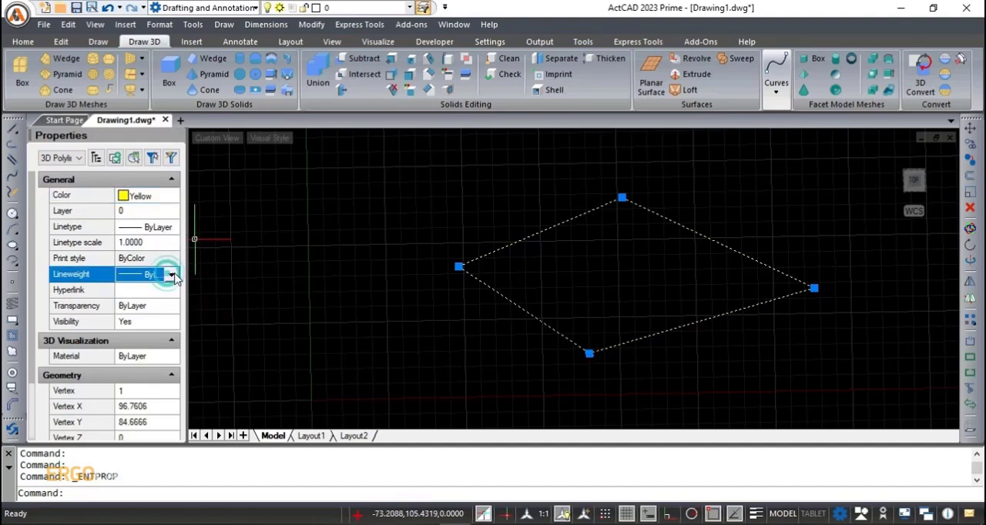
click(175, 279)
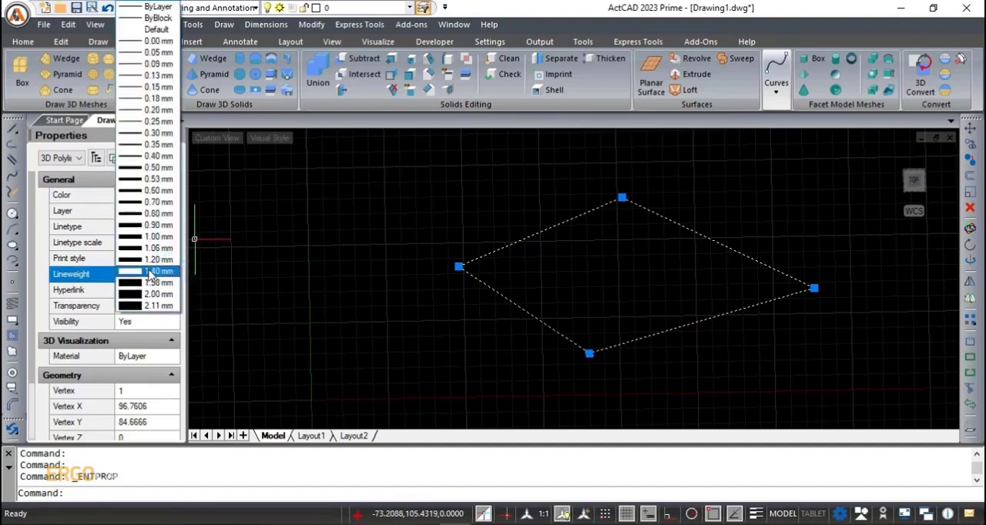
click(150, 283)
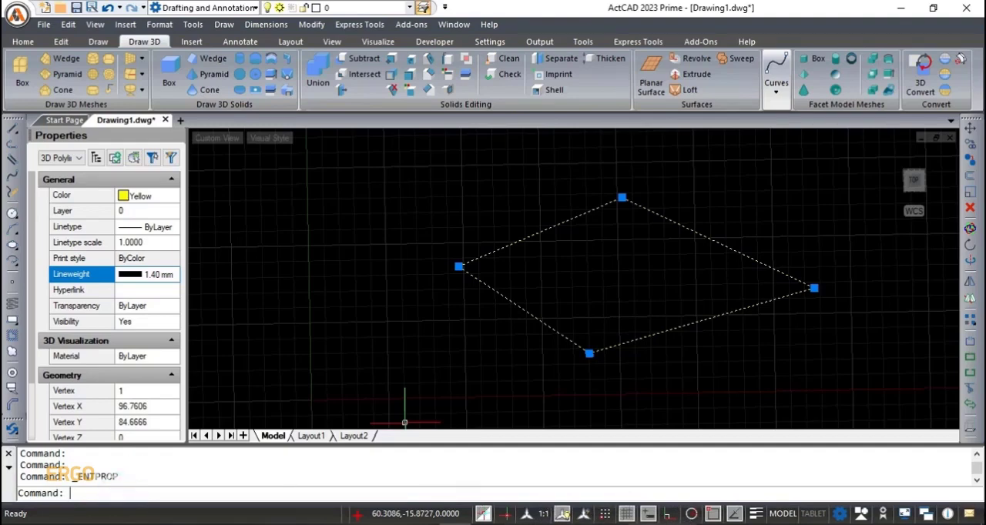
click(756, 514)
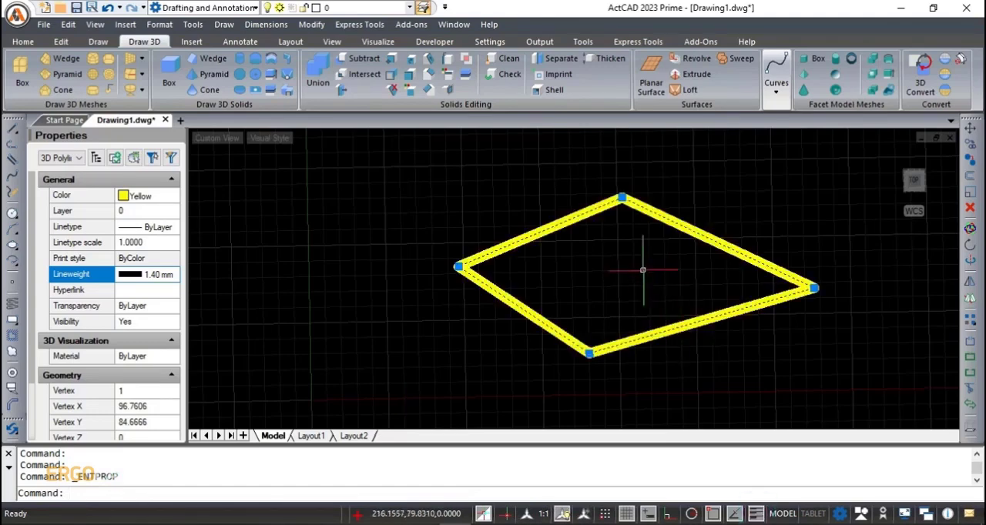
click(473, 331)
key(Escape)
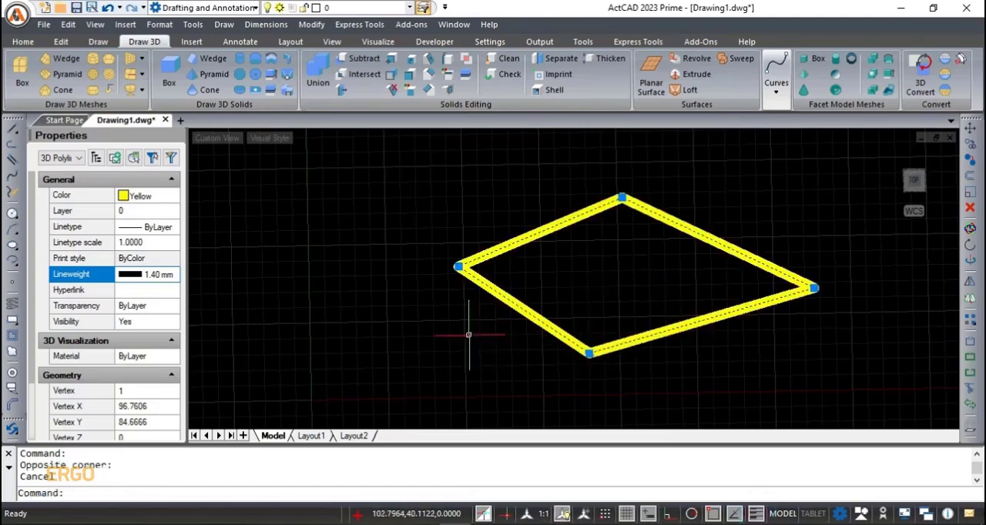
click(177, 137)
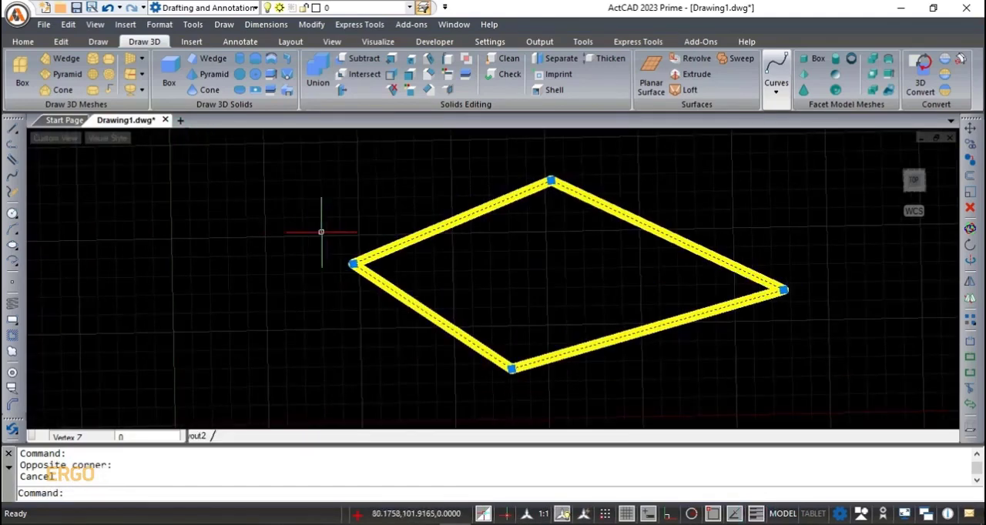
middle_drag(458, 288, 408, 282)
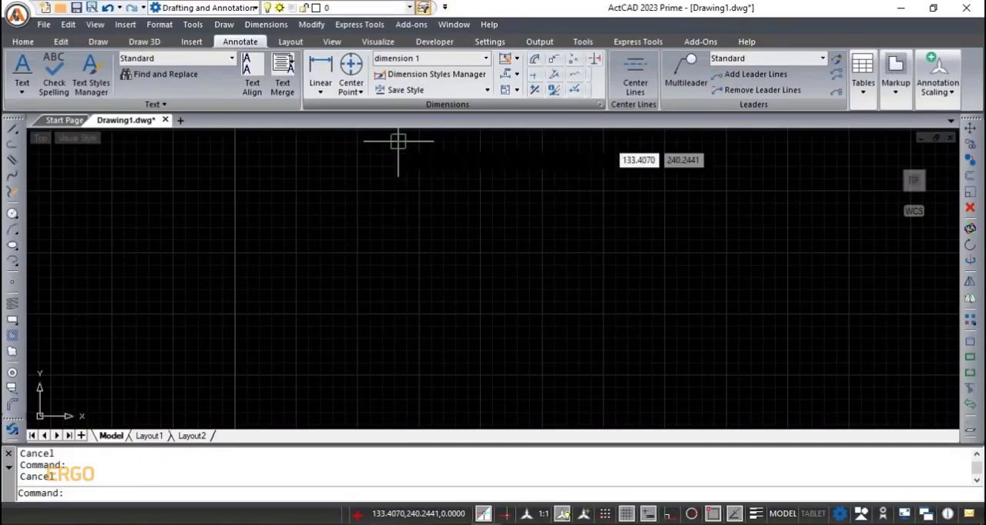
- Add a horizontal linear dimension about 202 units long between two free points, with its dimension line below them
click(320, 77)
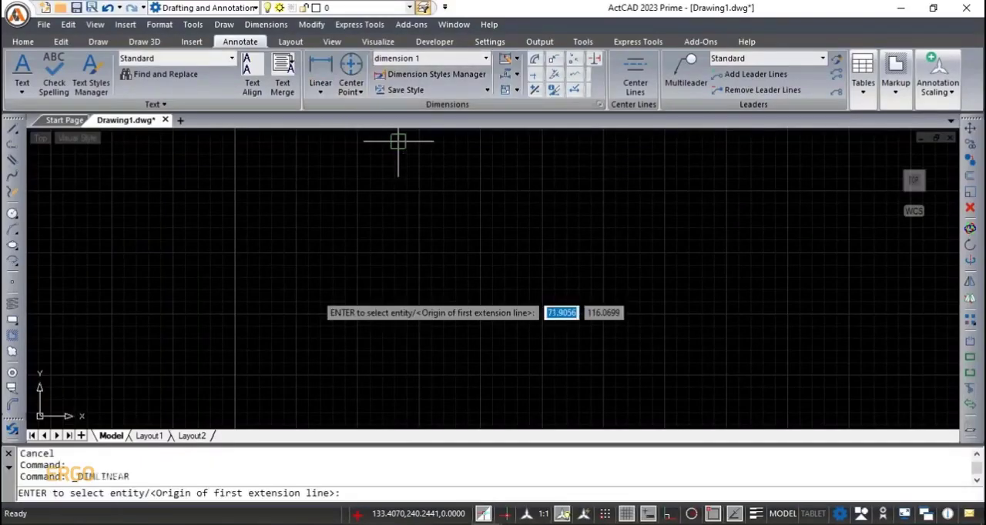
click(322, 288)
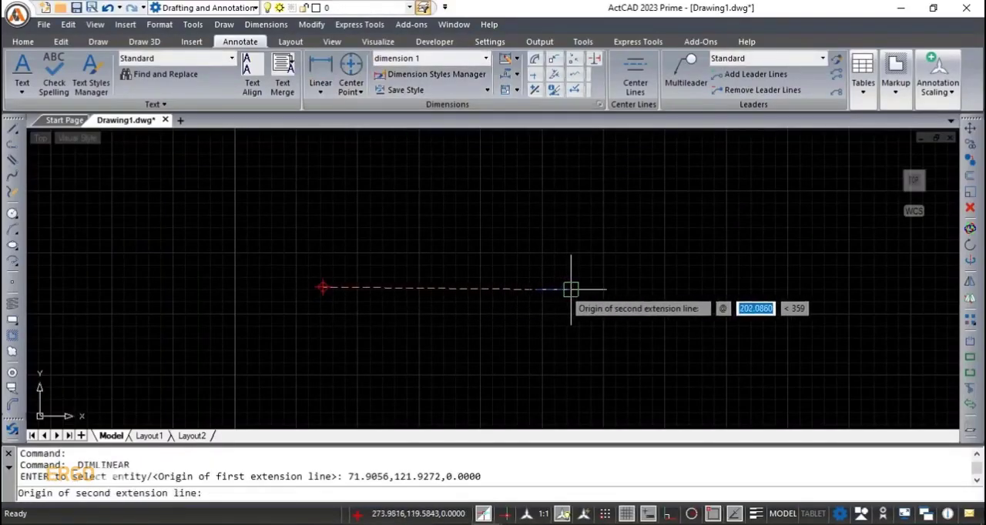
click(571, 289)
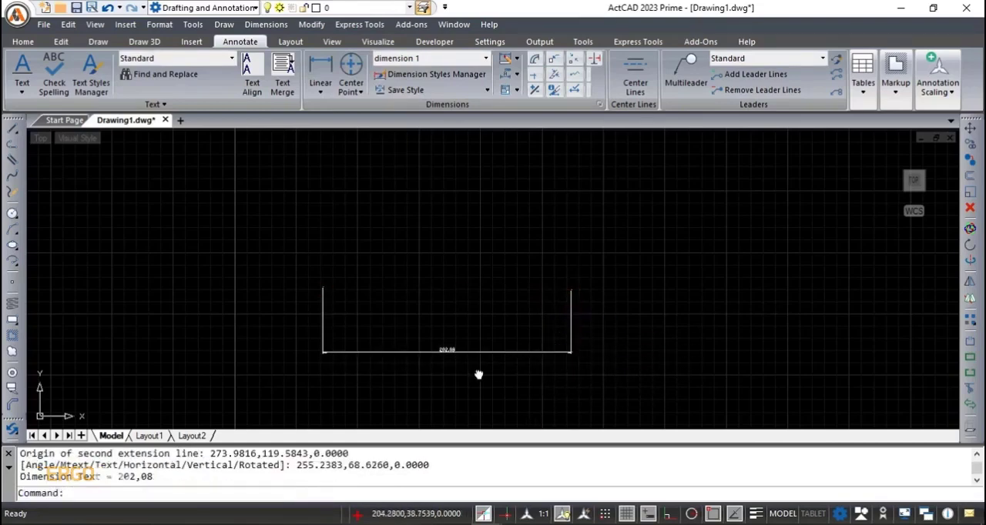
middle_drag(478, 375, 473, 343)
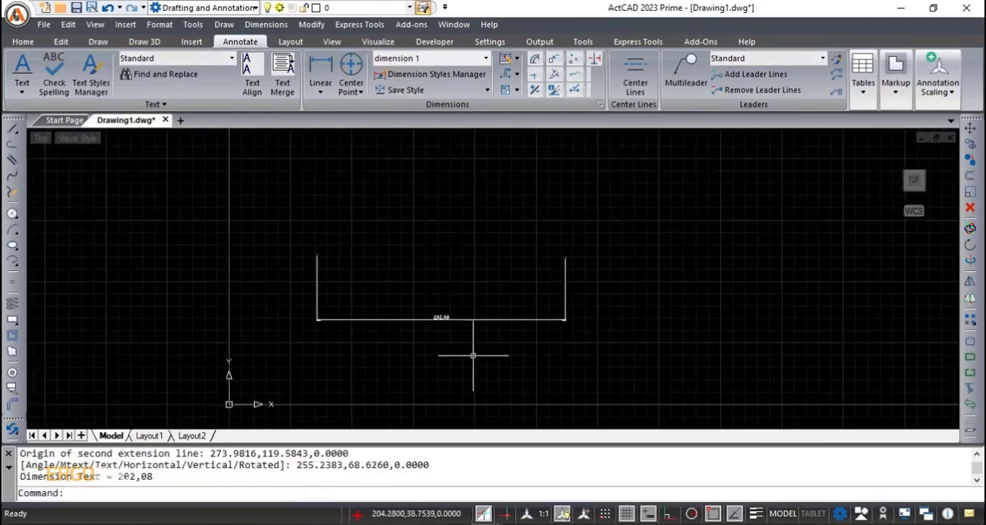
- Update the linear dimension to the current dimension style, dimension 1
click(266, 25)
scroll(319, 319, down, 5)
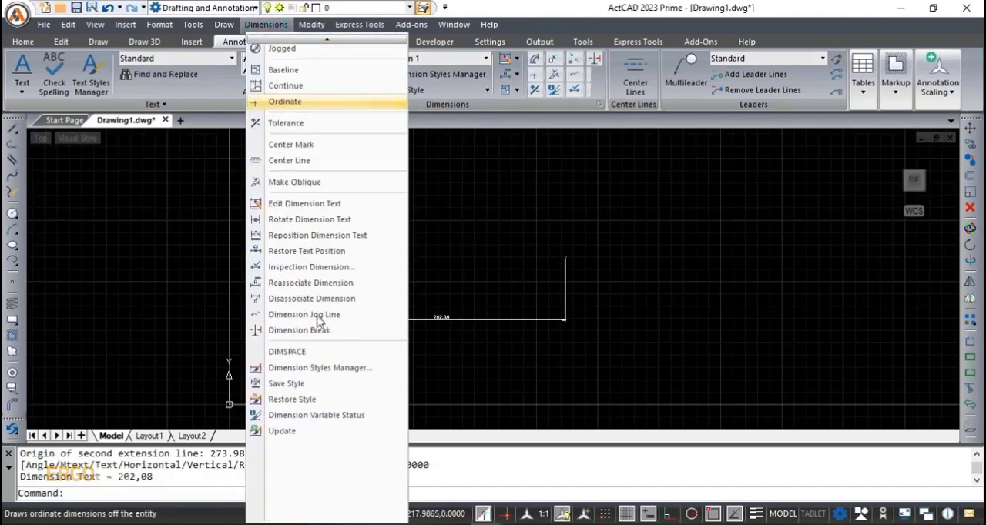
click(296, 432)
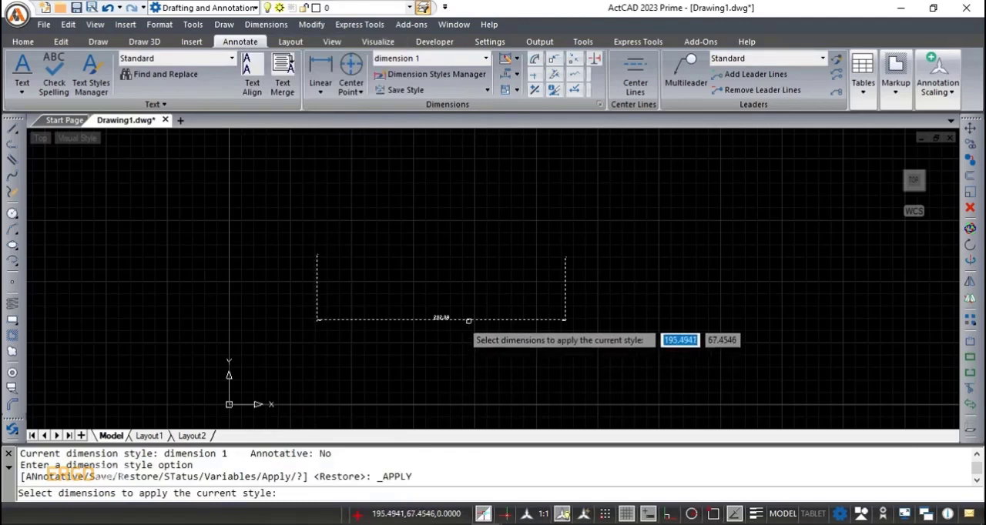
click(469, 320)
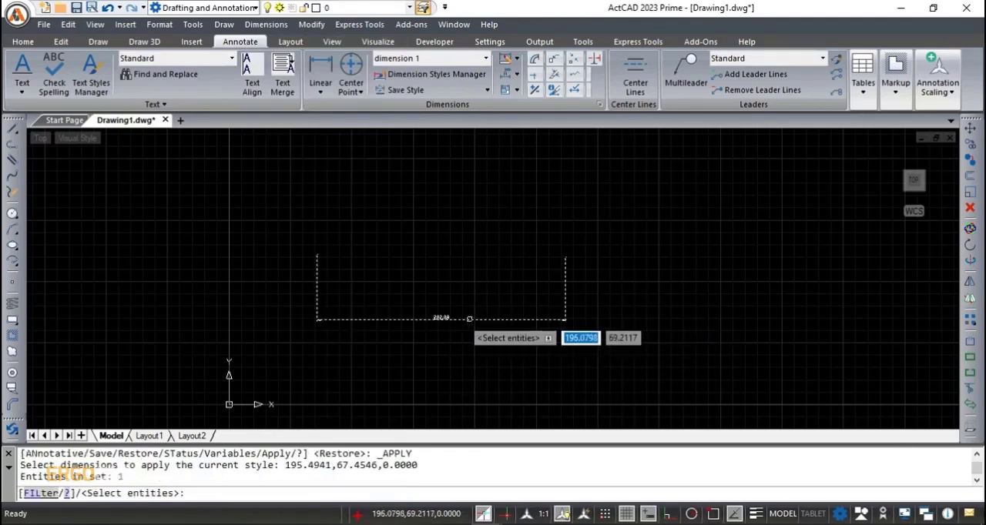
key(Return)
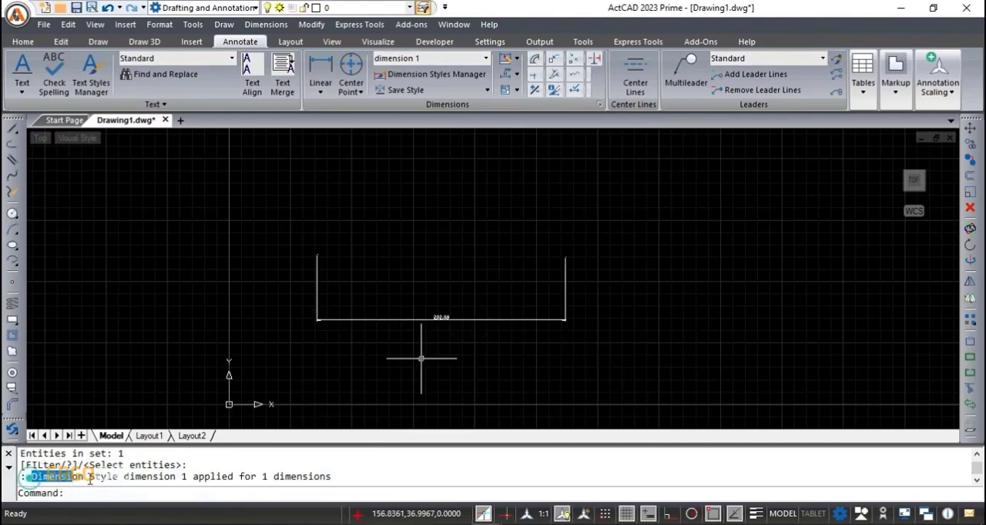
drag(90, 480, 204, 483)
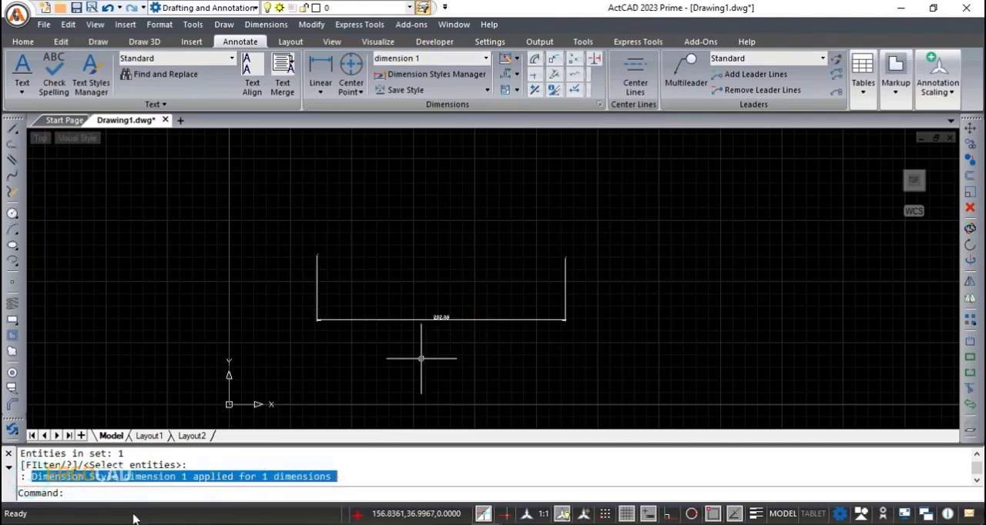
- Run the DIMSTY command
click(98, 493)
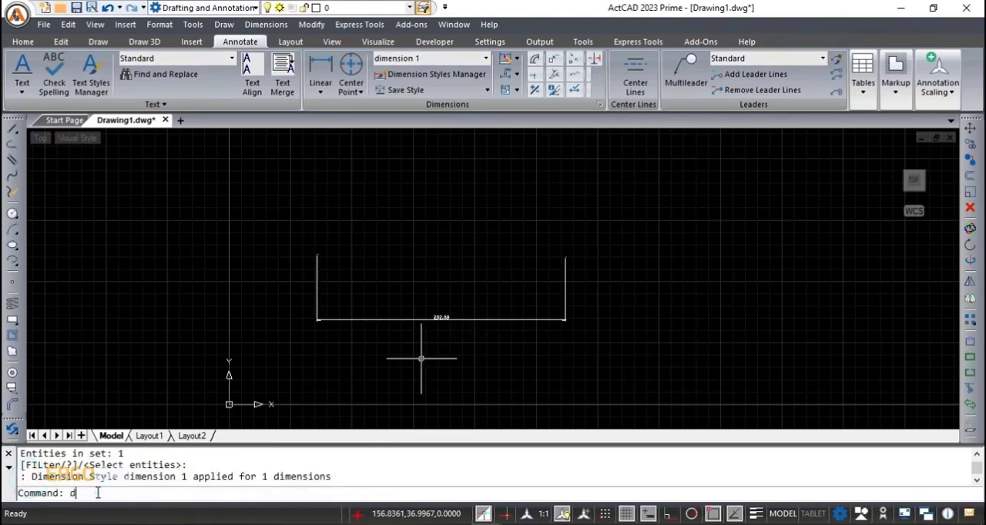
text(dimsty)
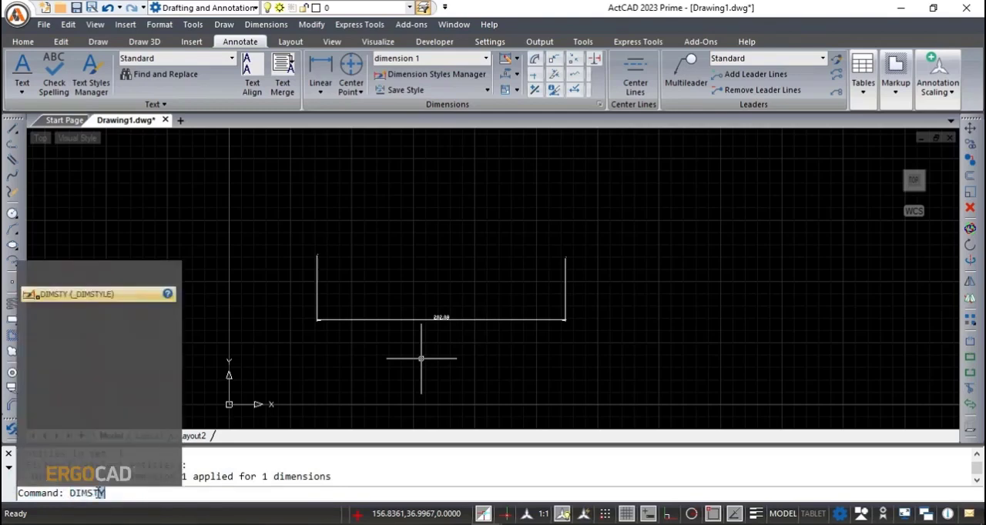
key(Return)
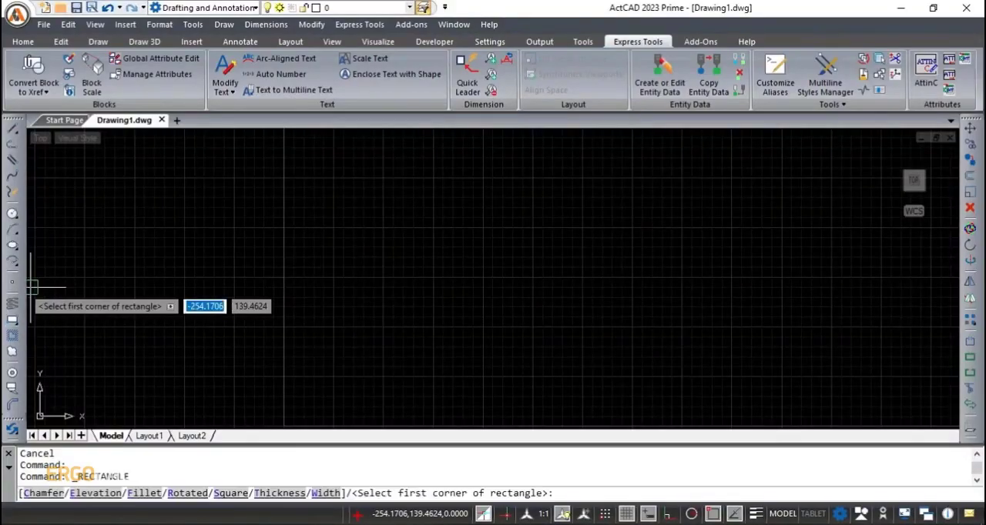
- Draw a rectangle about 235 by 132 units
click(368, 206)
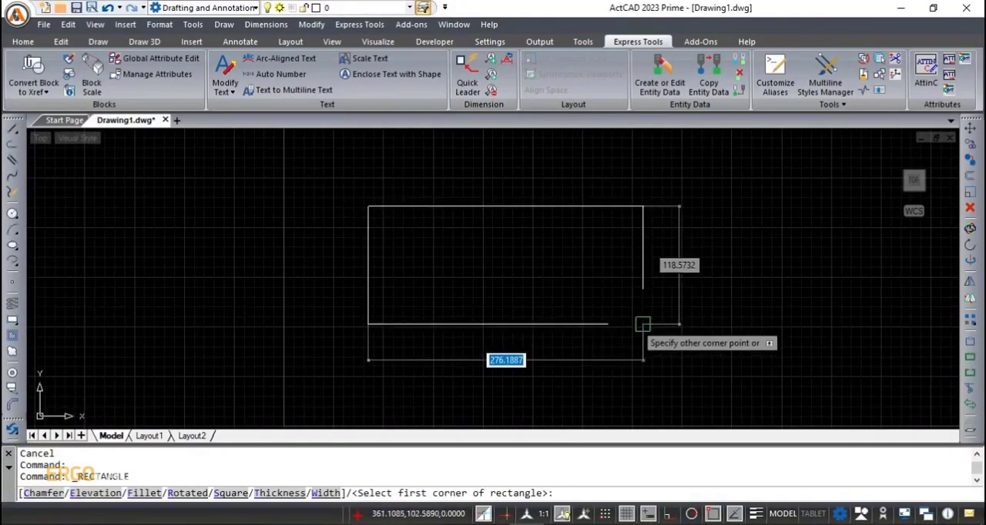
click(602, 337)
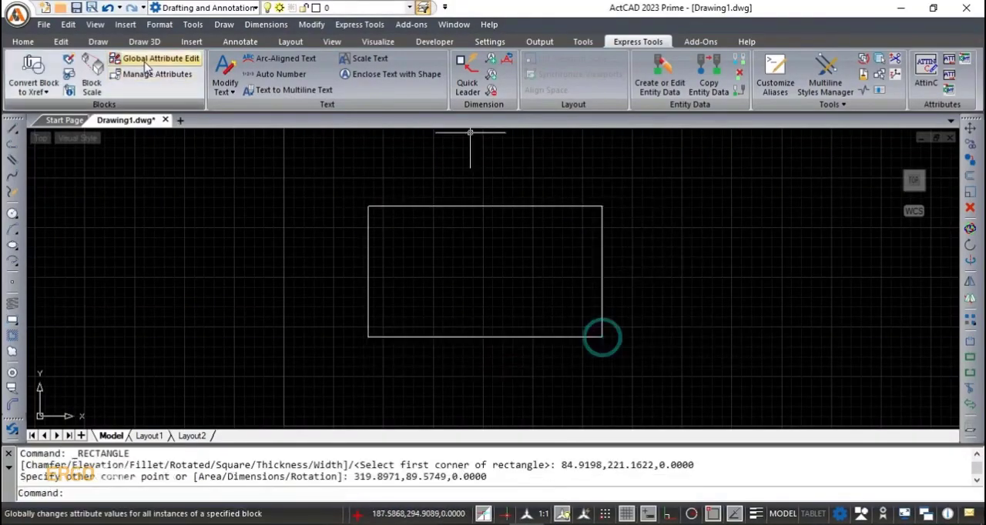
- Add a linear dimension along the rectangle's bottom edge, placing the dimension line about 35 units below it
click(233, 45)
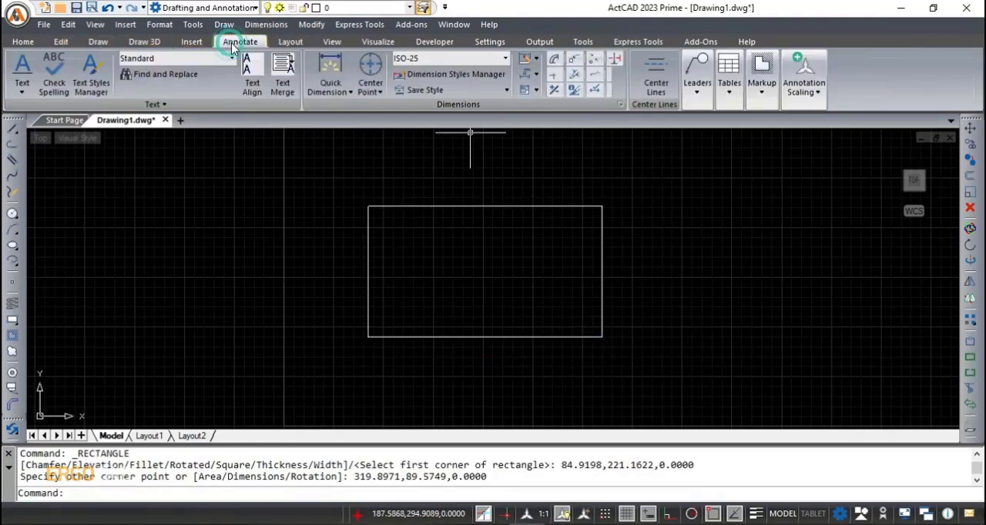
click(332, 87)
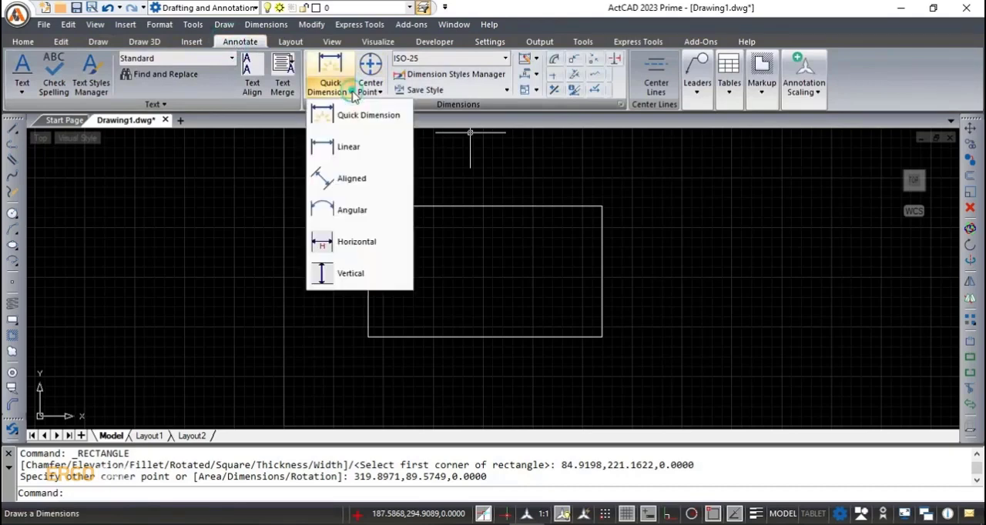
click(349, 145)
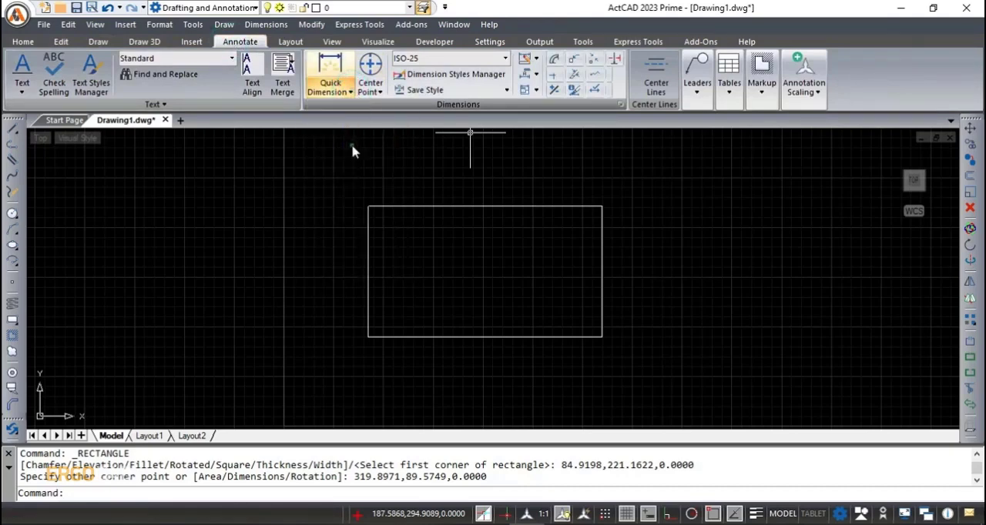
click(367, 337)
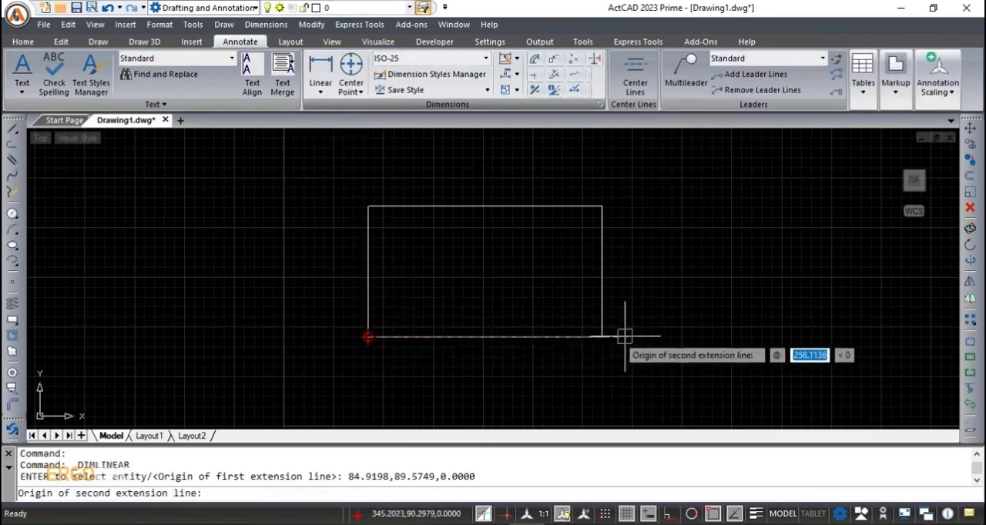
click(602, 338)
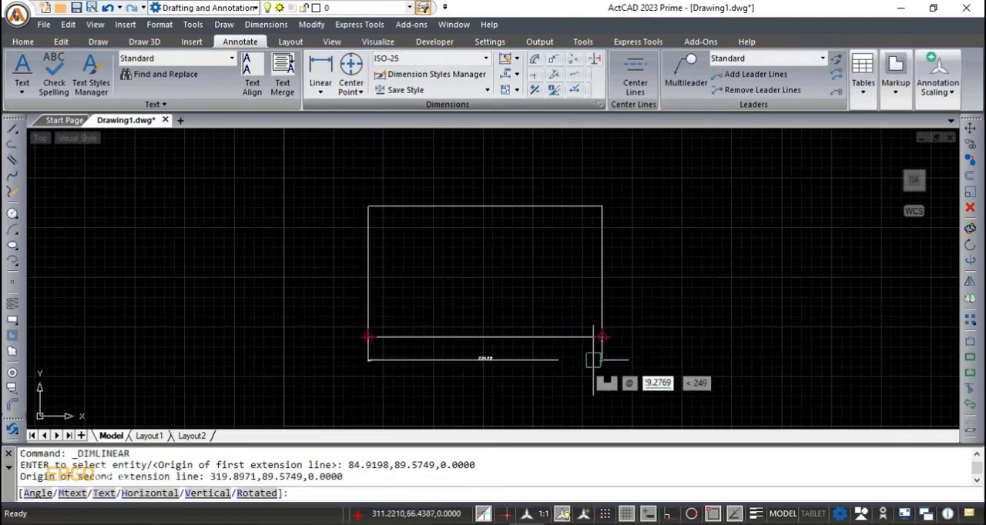
click(587, 373)
scroll(493, 382, up, 1)
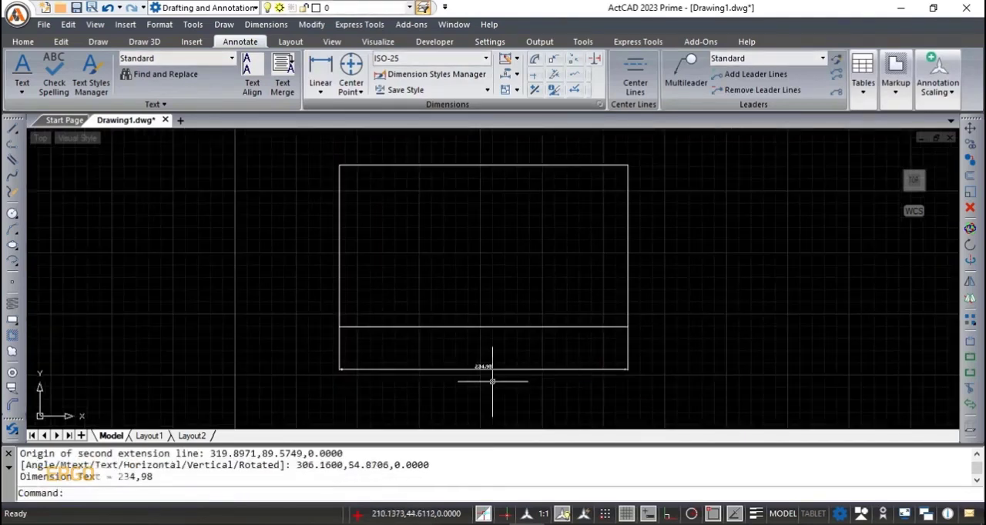
- Run Dimension Variable Status to list the dimension variable settings
click(266, 25)
scroll(354, 308, down, 3)
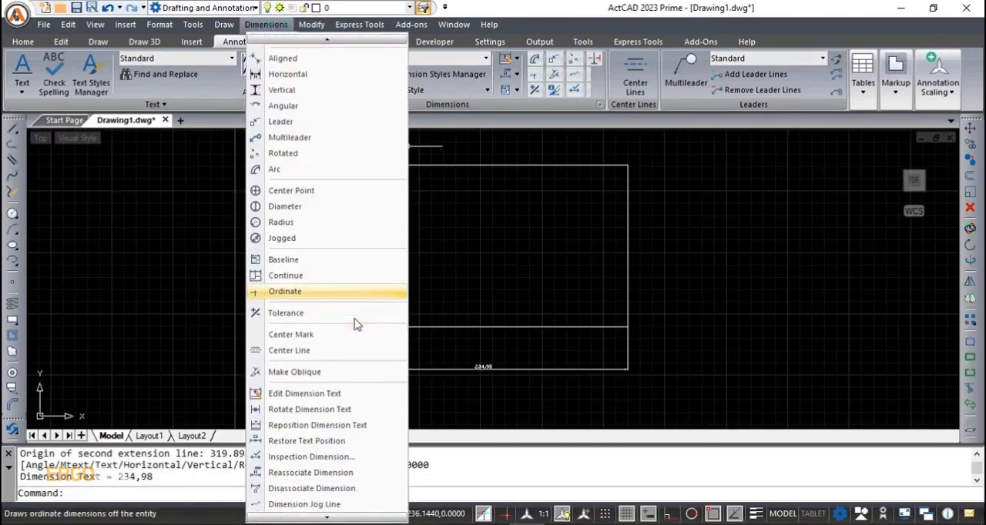
scroll(356, 325, down, 5)
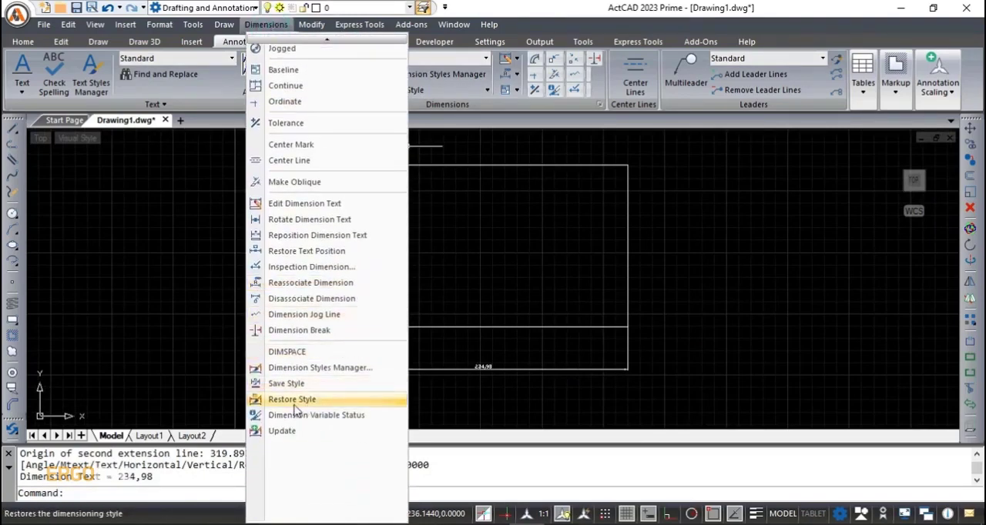
click(332, 416)
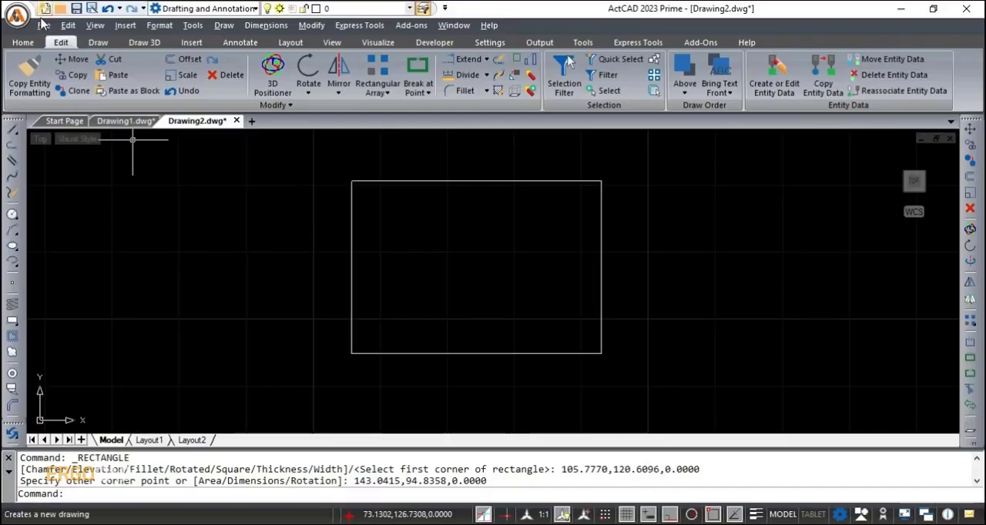
- Exit the program without saving the changes to Drawing2.dwg
click(44, 27)
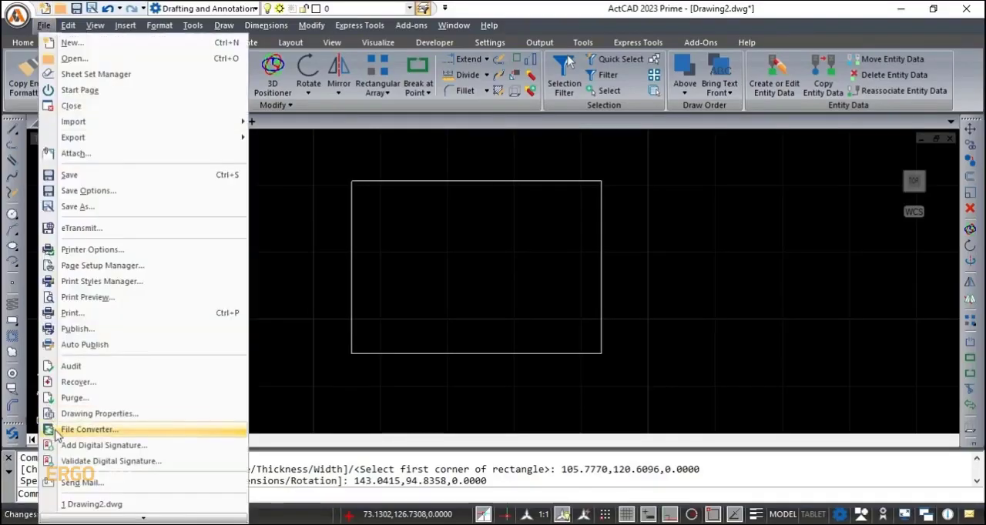
scroll(69, 431, down, 3)
scroll(77, 472, down, 2)
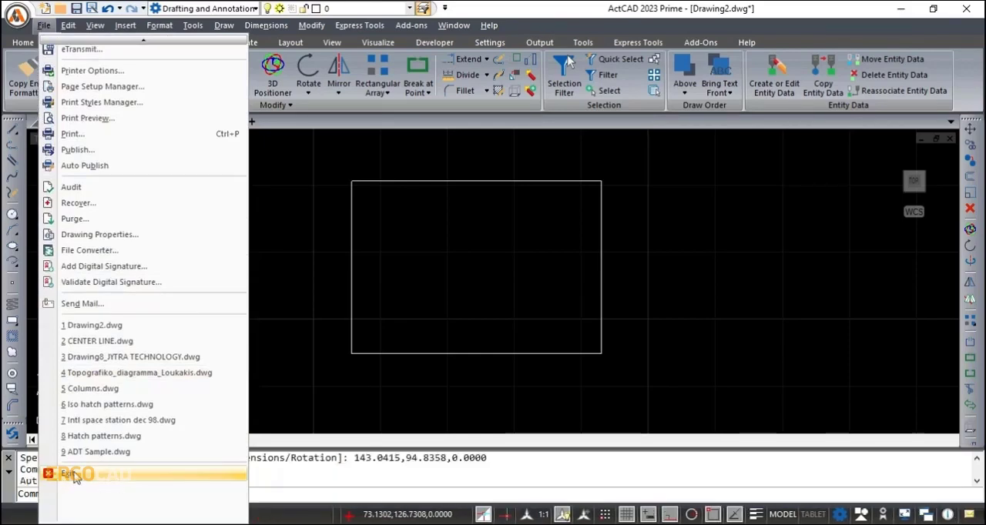
click(71, 474)
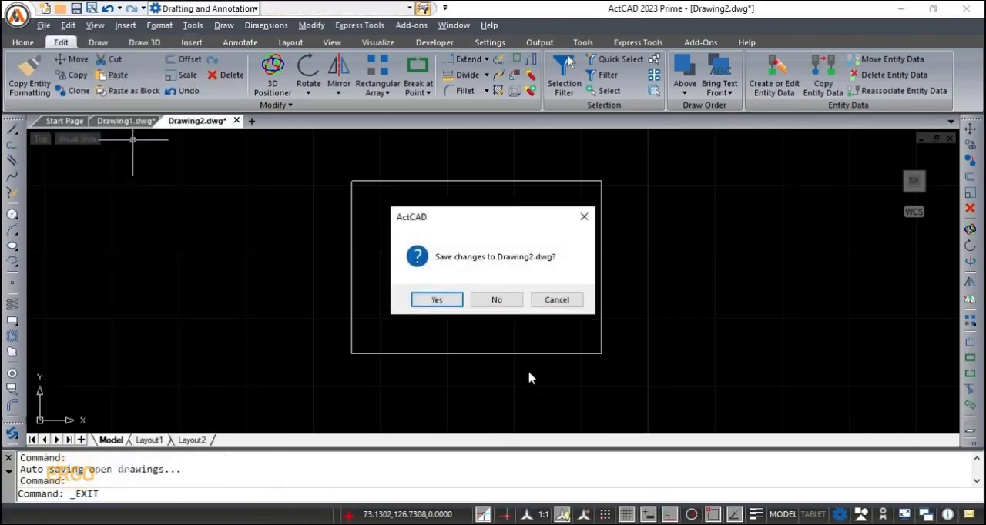
click(495, 300)
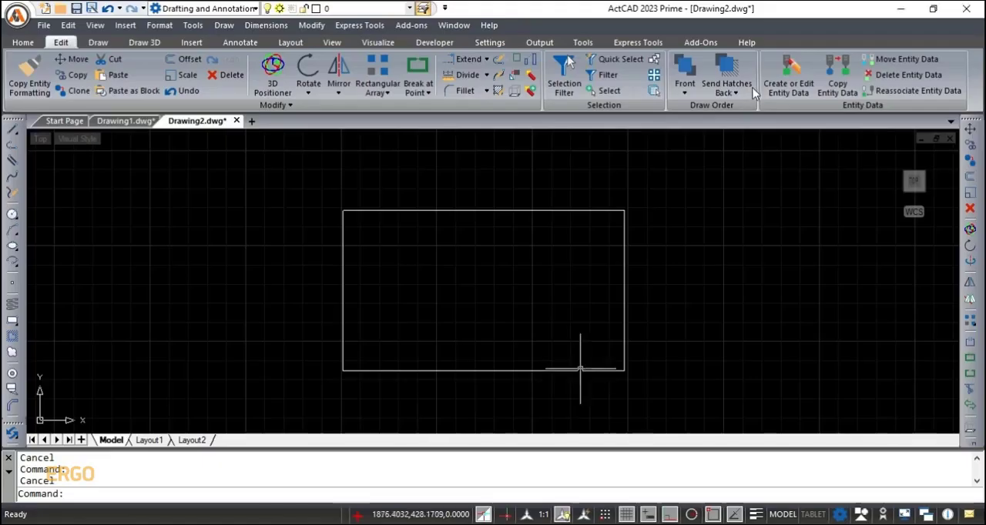
- Display the rectangle's grips with the Select Grips command
click(654, 77)
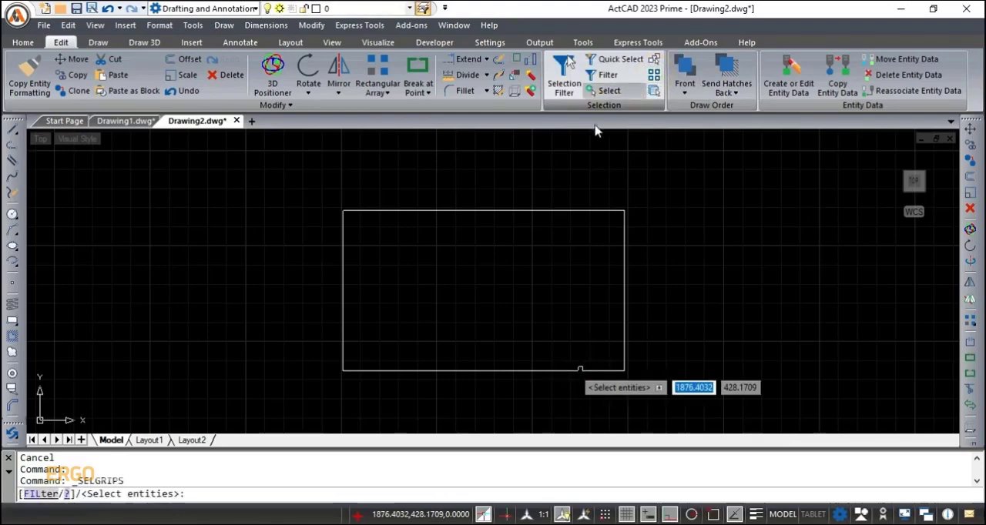
click(519, 209)
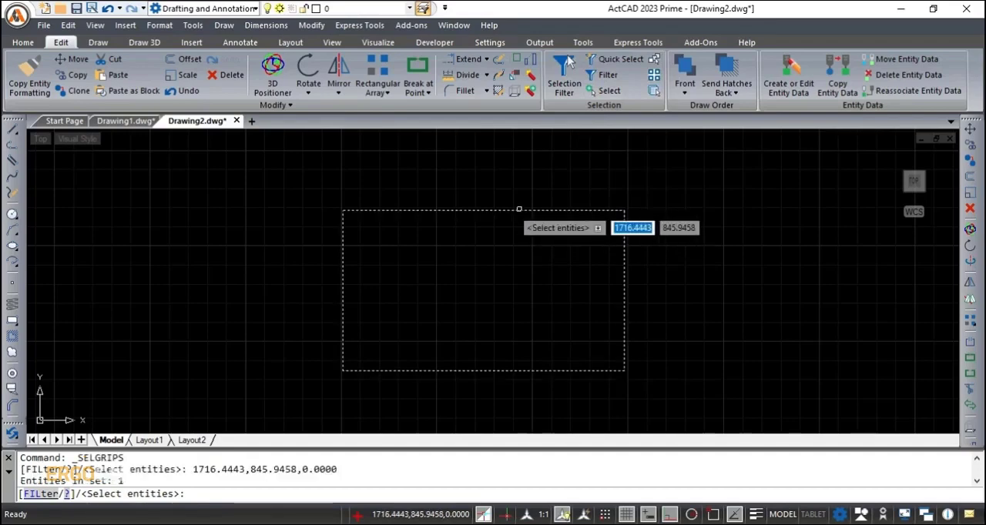
key(Return)
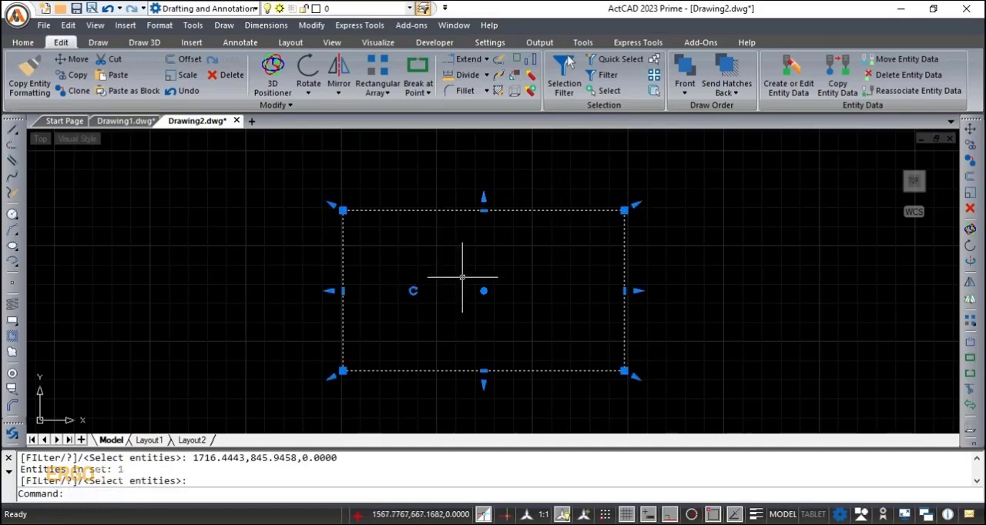
- Stretch the rectangle's top edge upward about 135 units and its right edge outward about 196 units using their midpoint grips
click(484, 202)
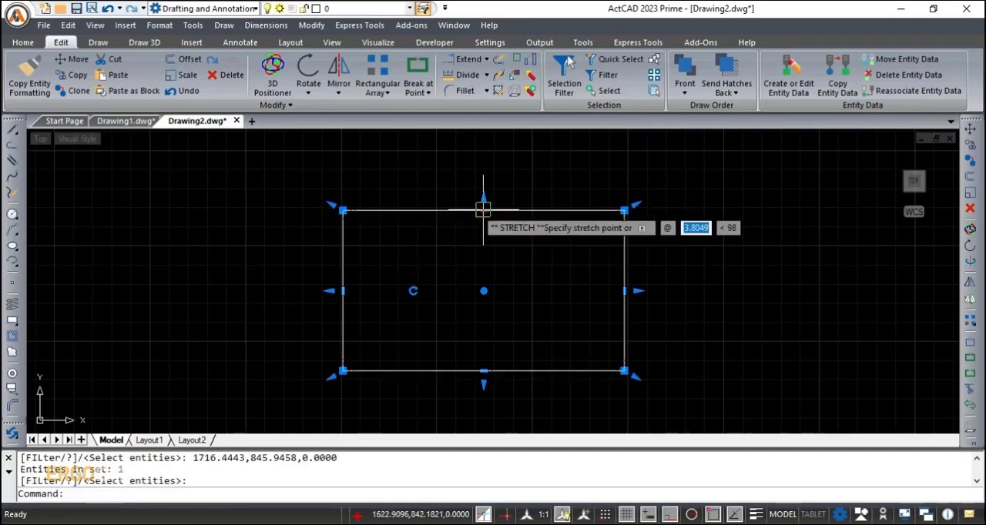
click(490, 158)
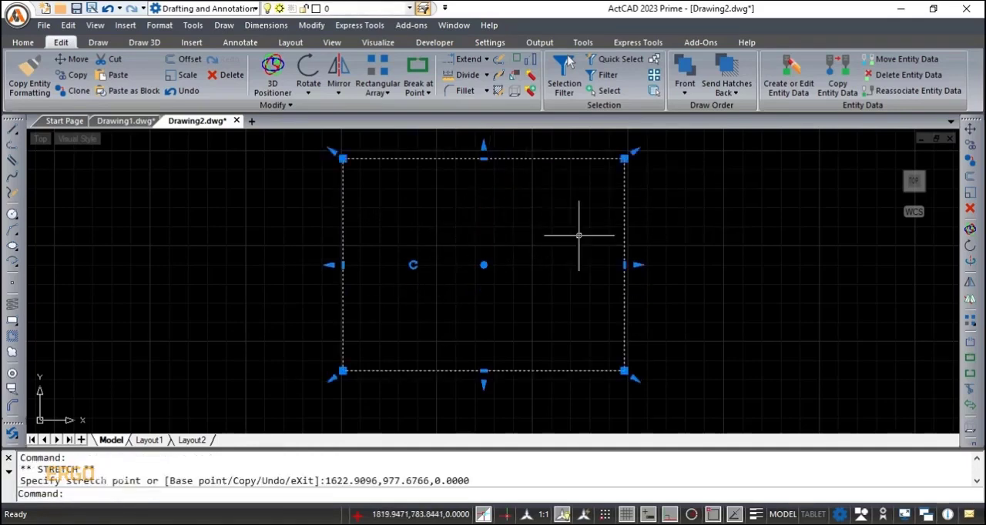
click(624, 265)
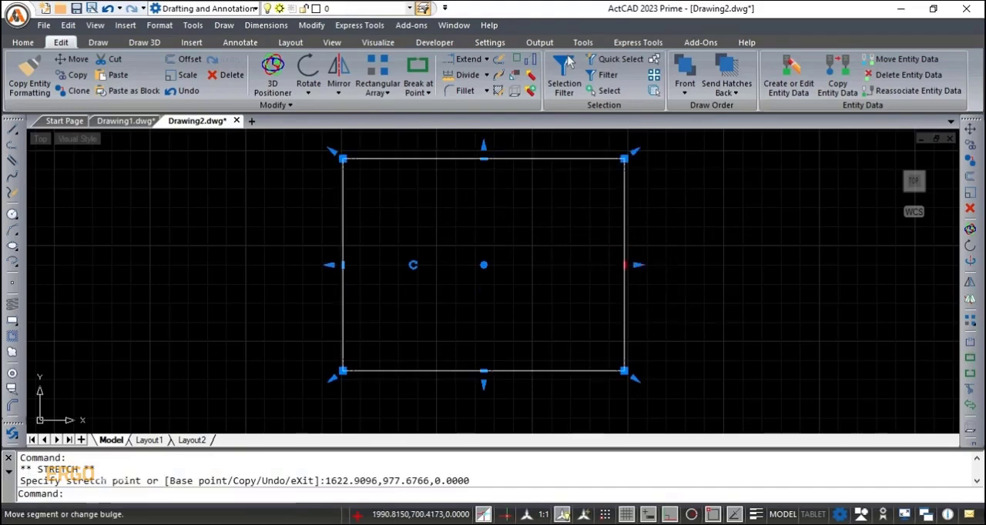
click(699, 265)
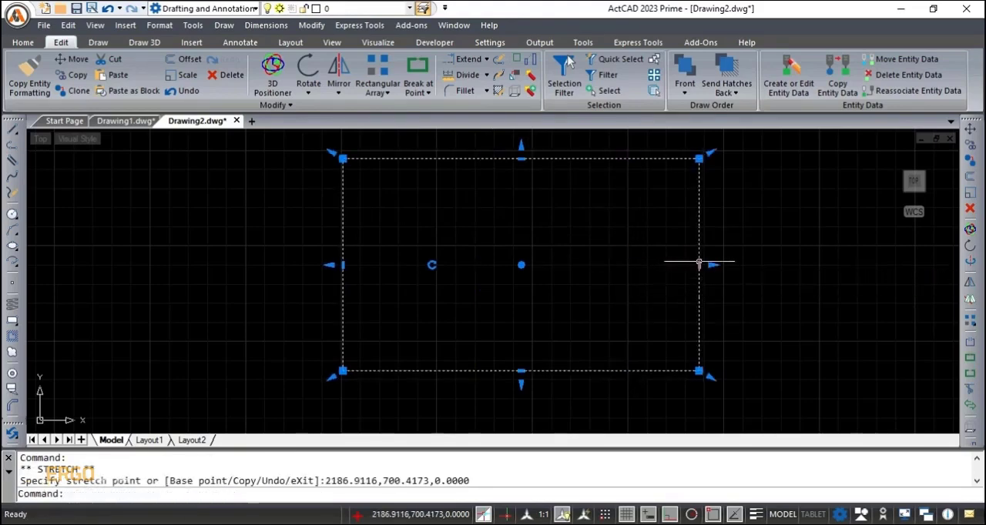
- Stretch the rectangle's bottom edge about 138 units downward and move the whole rectangle to the right by its center grip
click(521, 370)
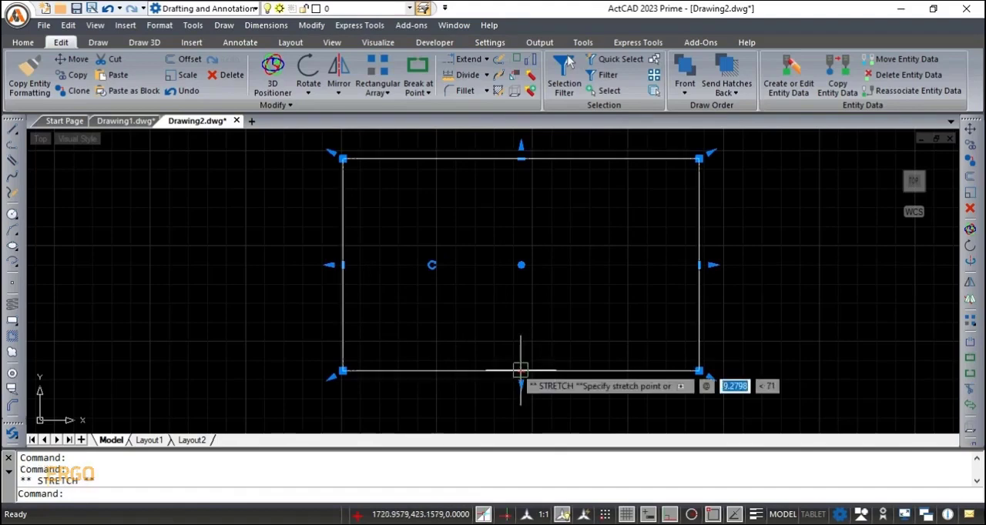
click(531, 422)
scroll(576, 296, down, 1)
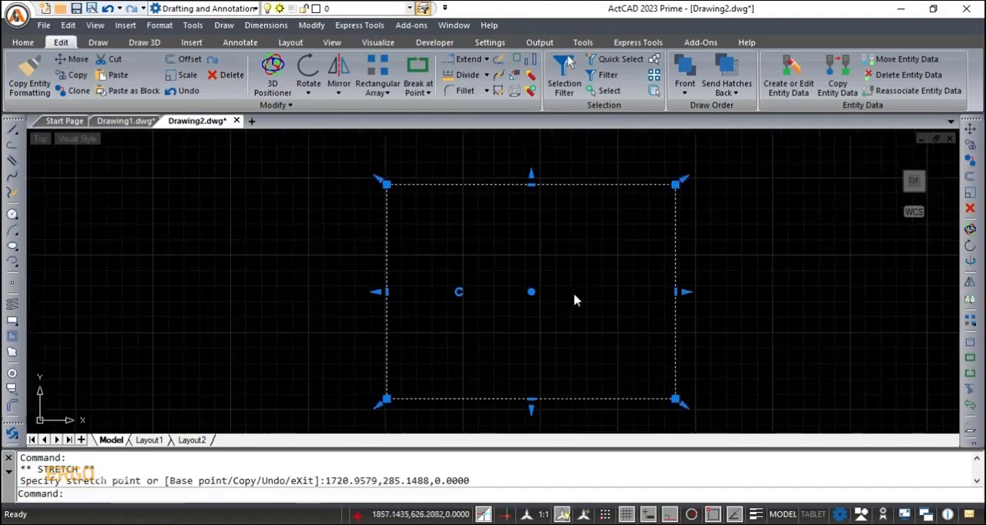
click(531, 292)
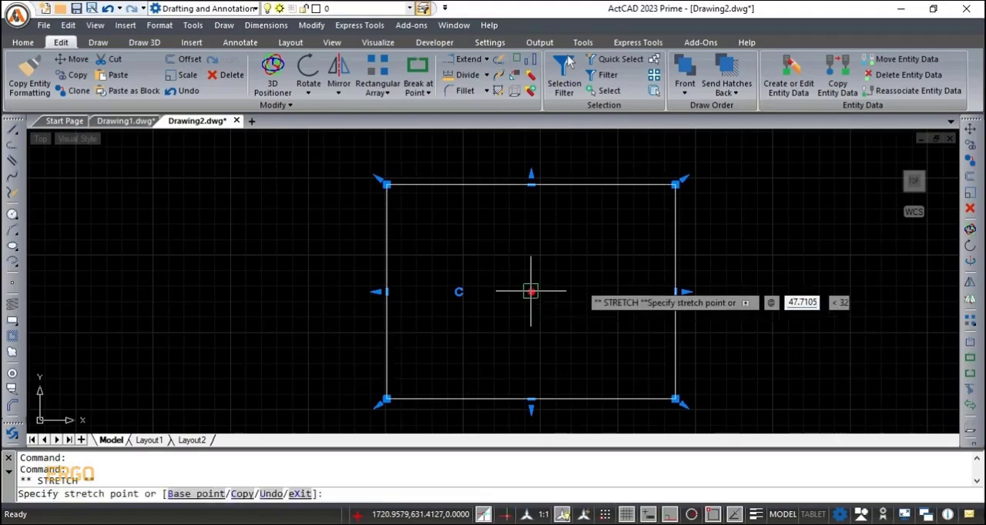
click(588, 283)
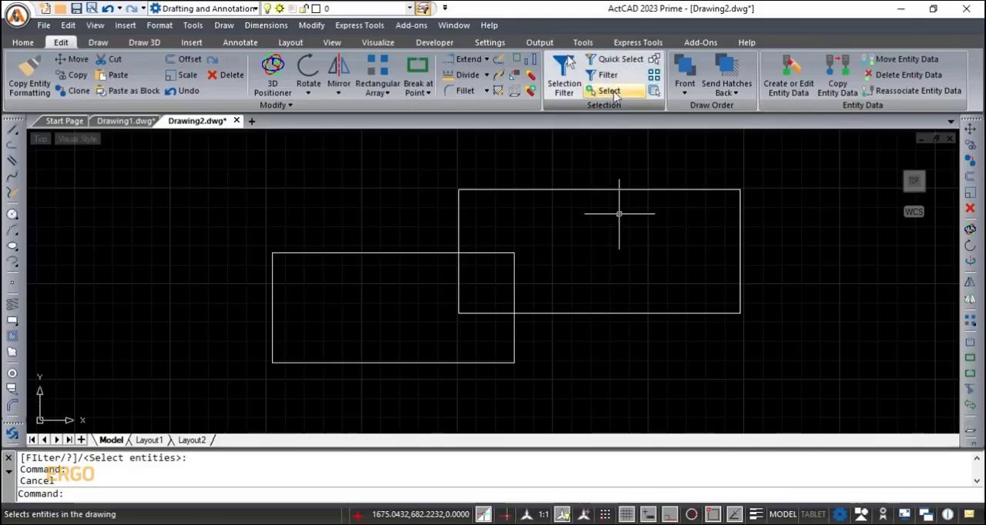
- Select both overlapping rectangles with the Select command
click(608, 91)
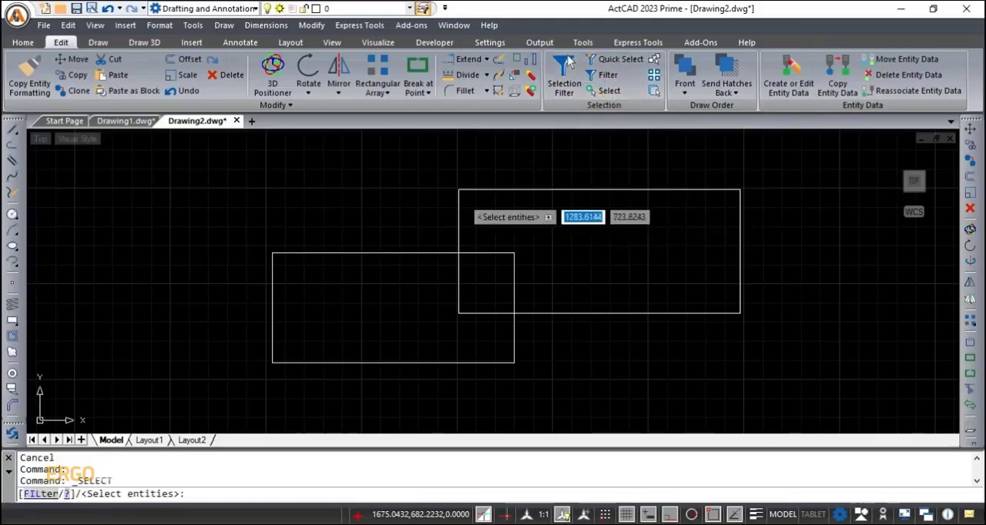
click(365, 251)
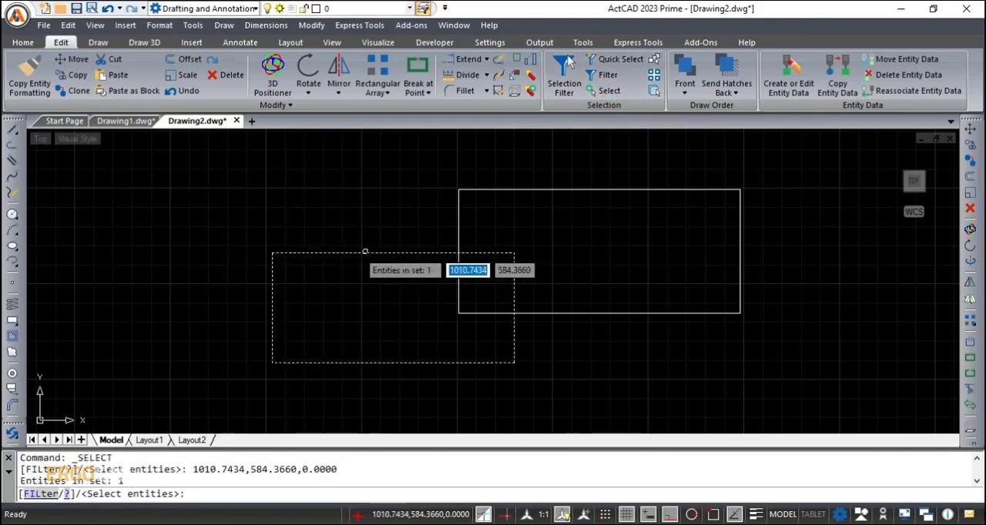
click(496, 189)
key(Return)
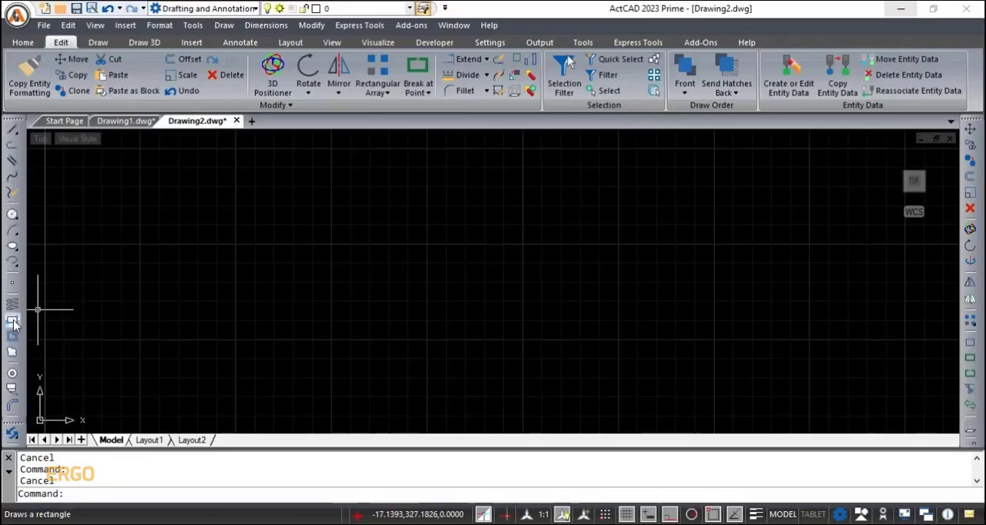
- Draw a rectangle about 632 by 288 units in the empty drawing
click(13, 327)
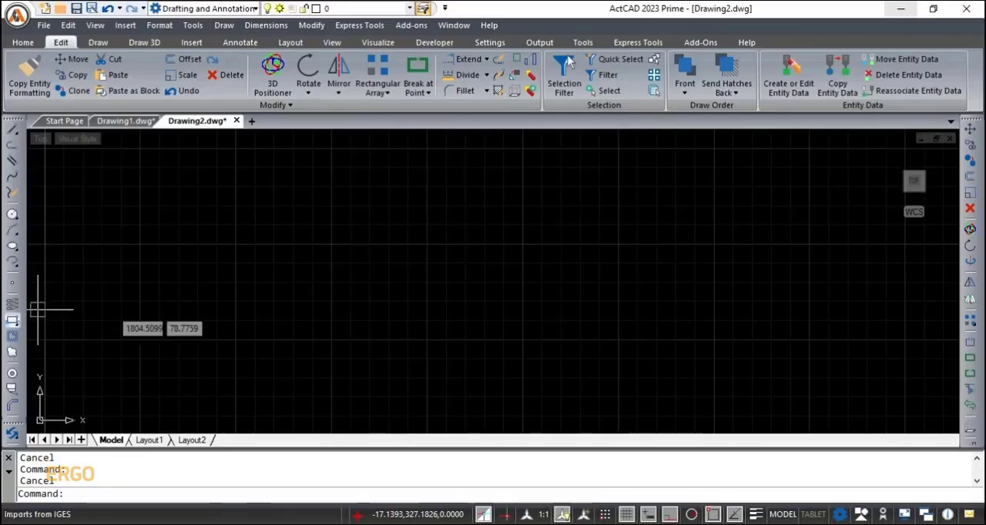
click(350, 211)
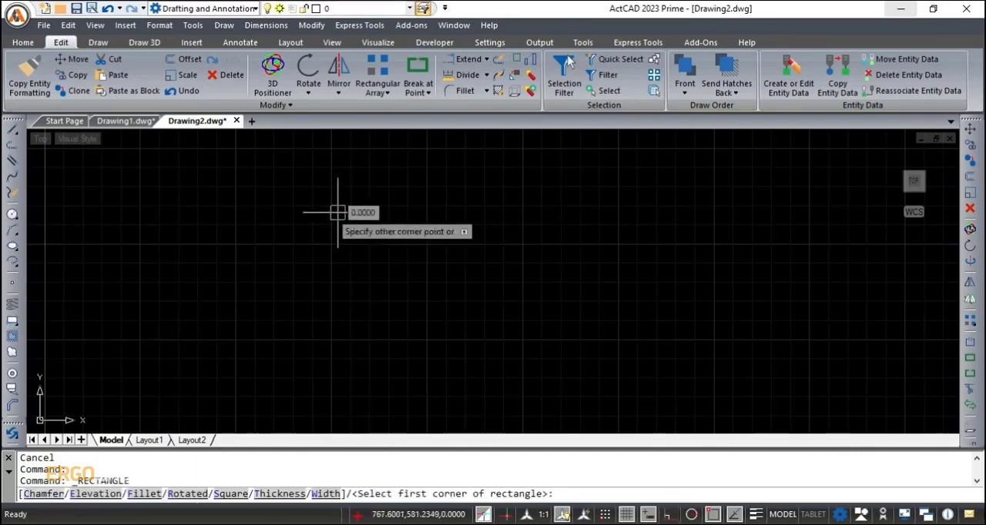
click(580, 322)
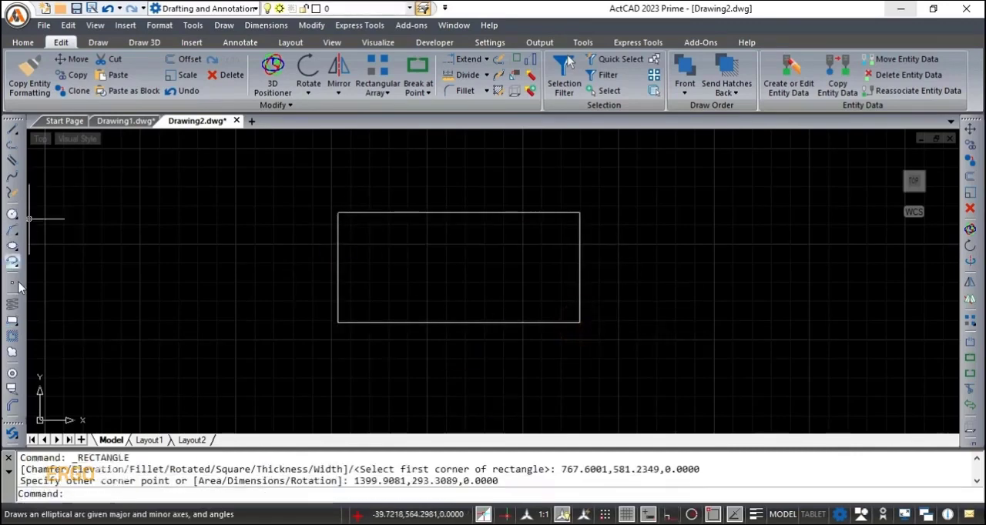
- Draw a second rectangle about 736 by 324 units, overlapping the first one's upper-right corner
click(12, 322)
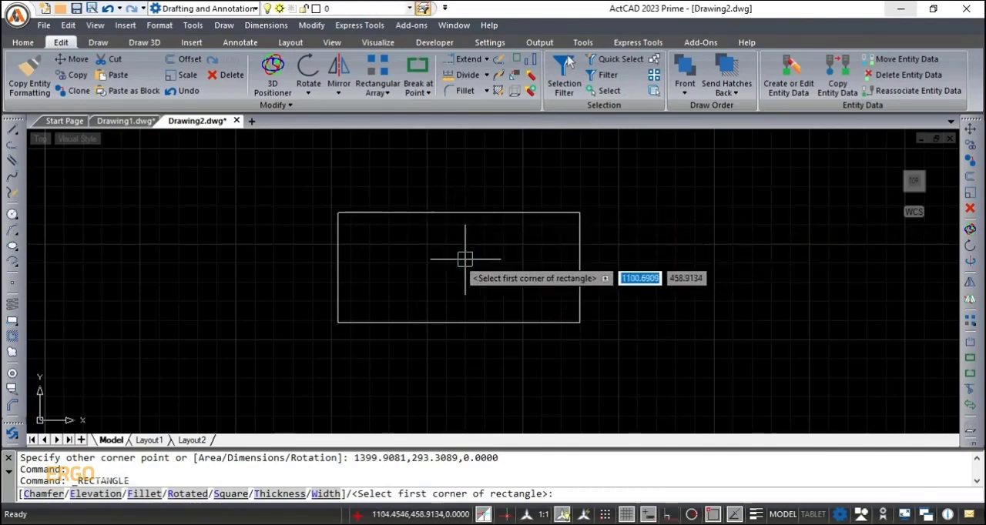
click(524, 149)
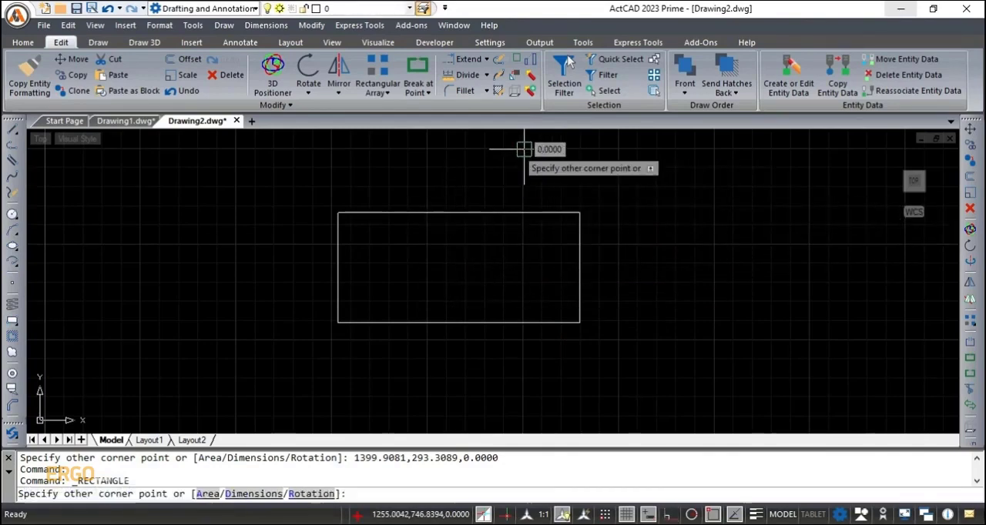
click(806, 273)
- Quick Select all polylines in the entire drawing whose color equals BYLAYER, as a new selection set
middle_drag(625, 250, 567, 277)
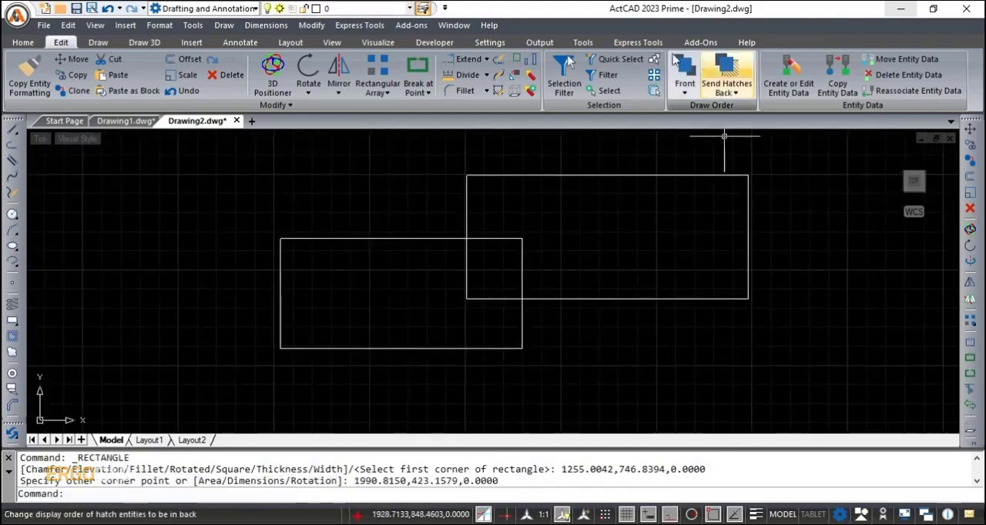
click(608, 66)
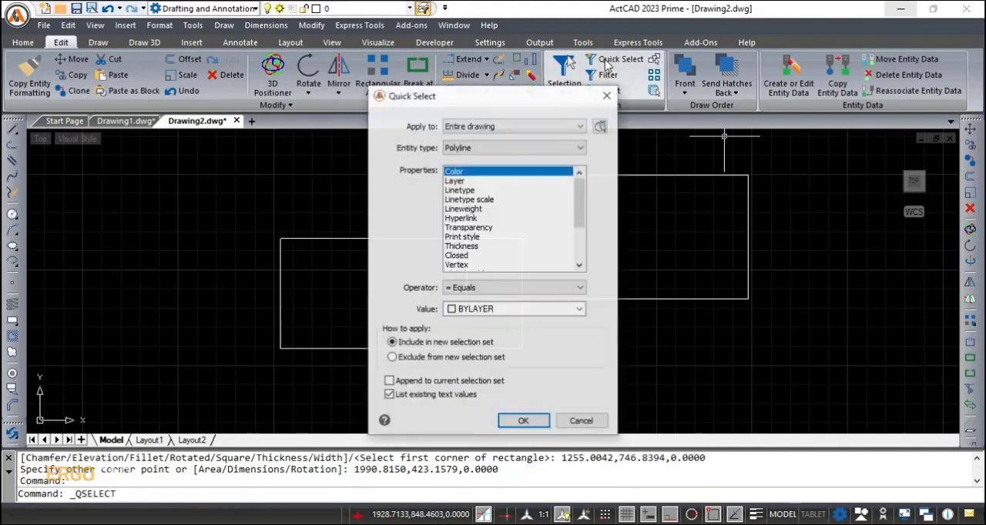
click(528, 425)
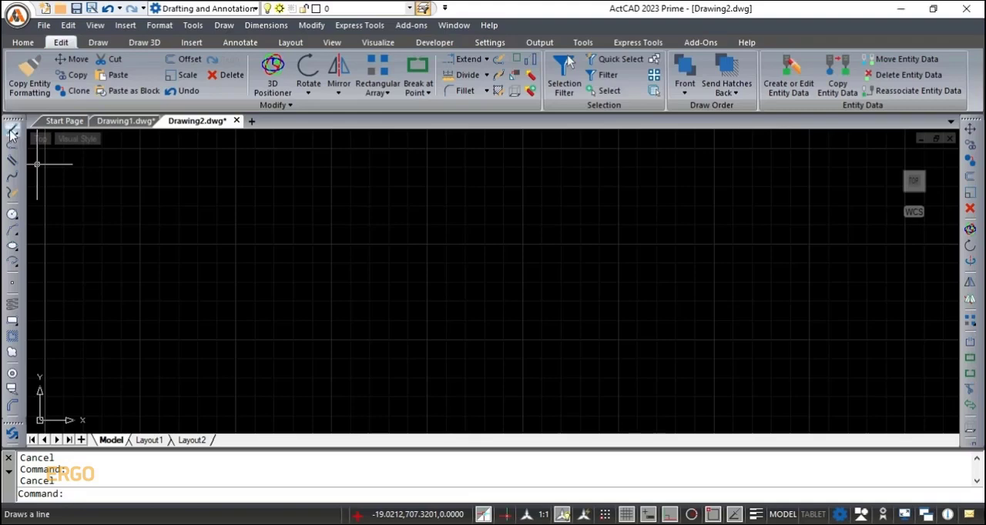
- Draw a horizontal line about 997 units long in the empty drawing
click(12, 134)
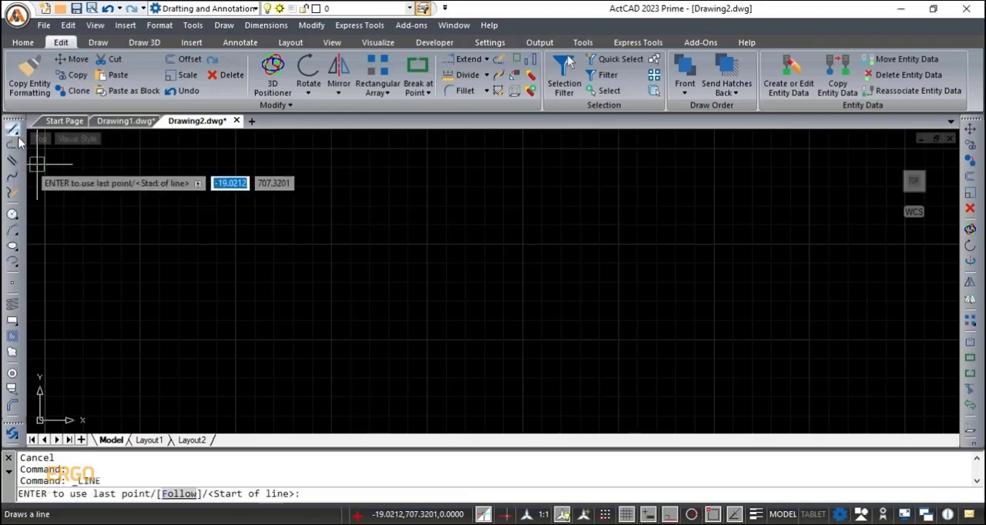
click(331, 281)
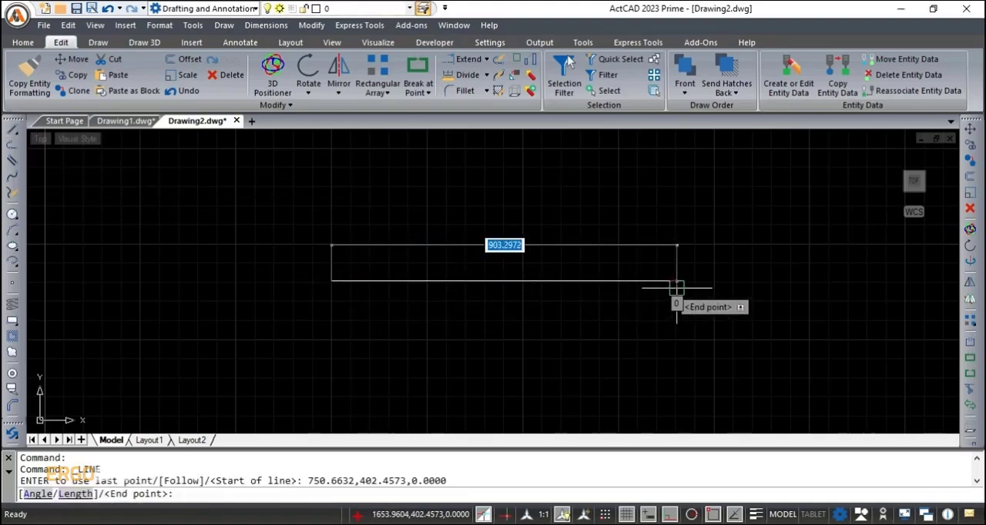
click(712, 281)
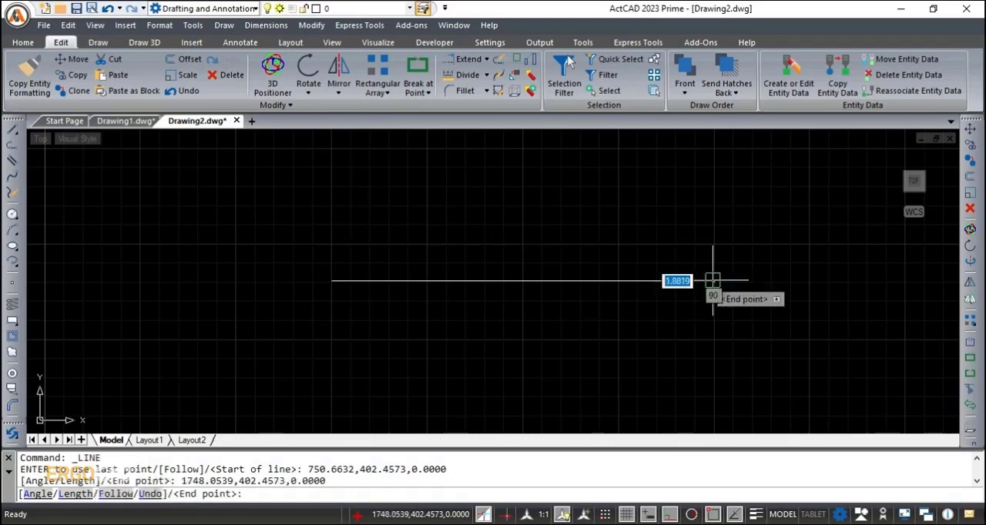
key(Return)
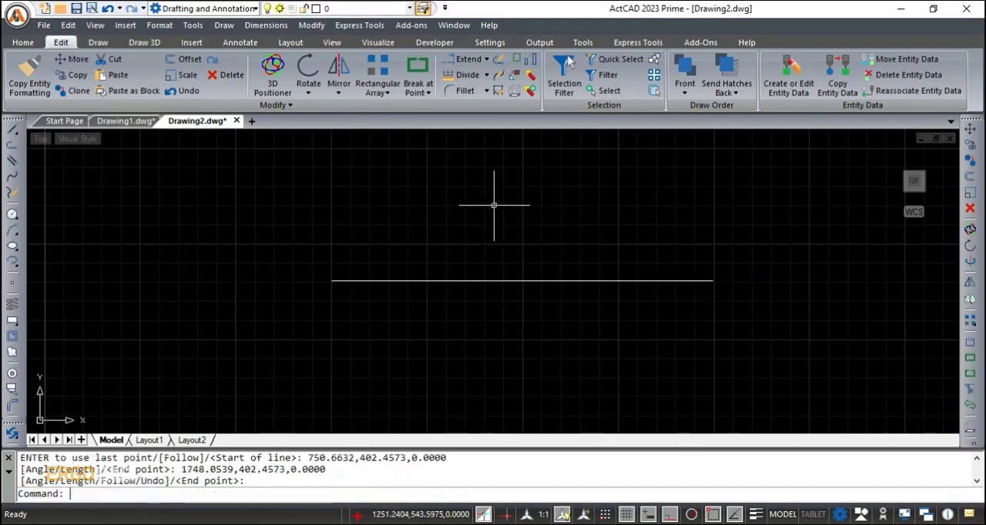
- Divide the horizontal line into 5 equal segments and window-select it together with its division points
click(461, 77)
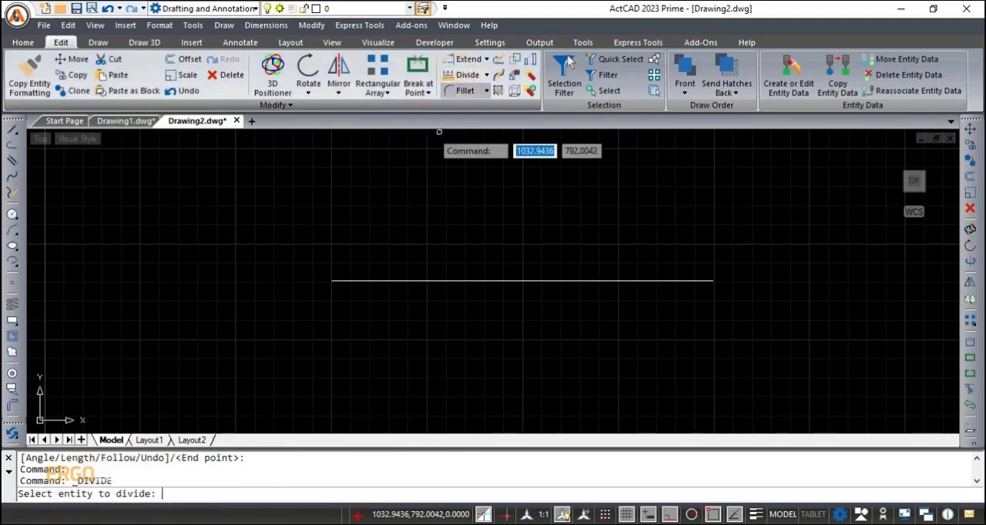
click(532, 281)
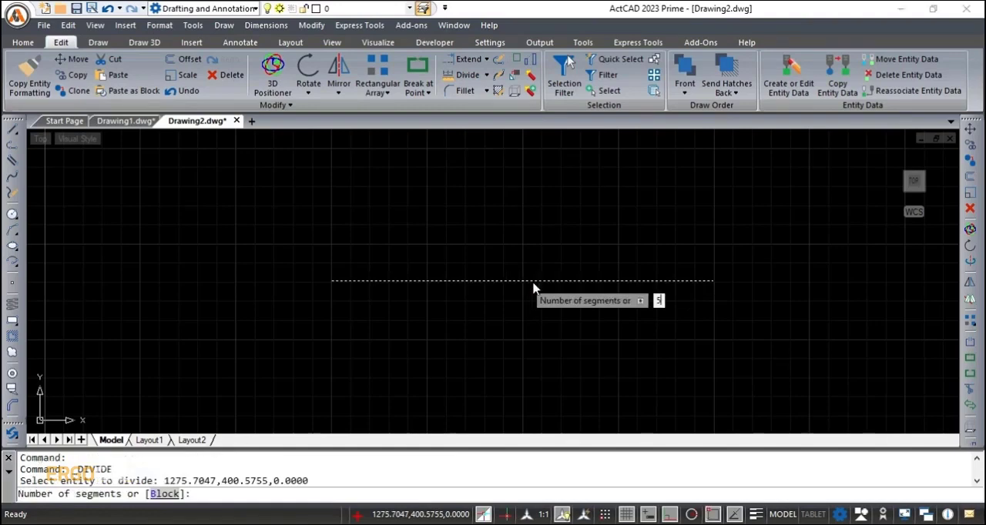
text(5)
key(Return)
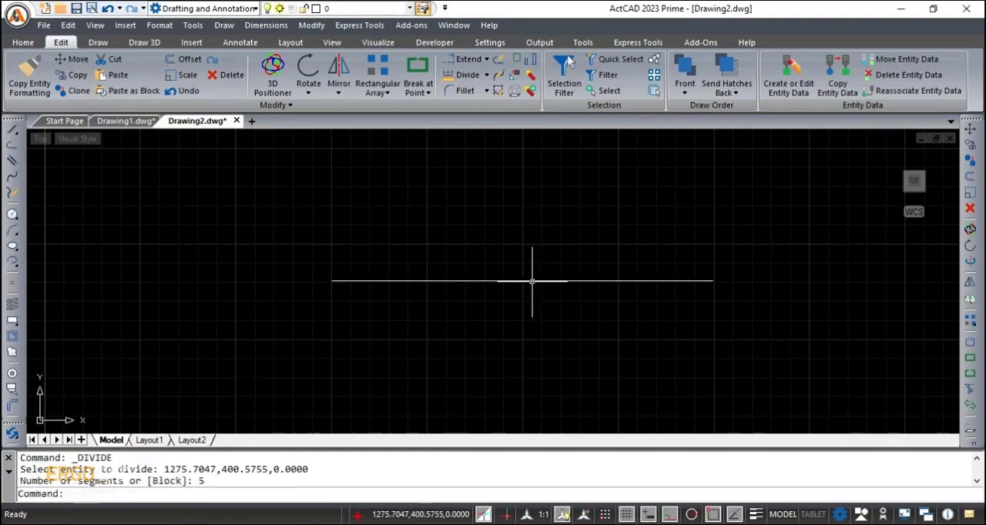
click(273, 188)
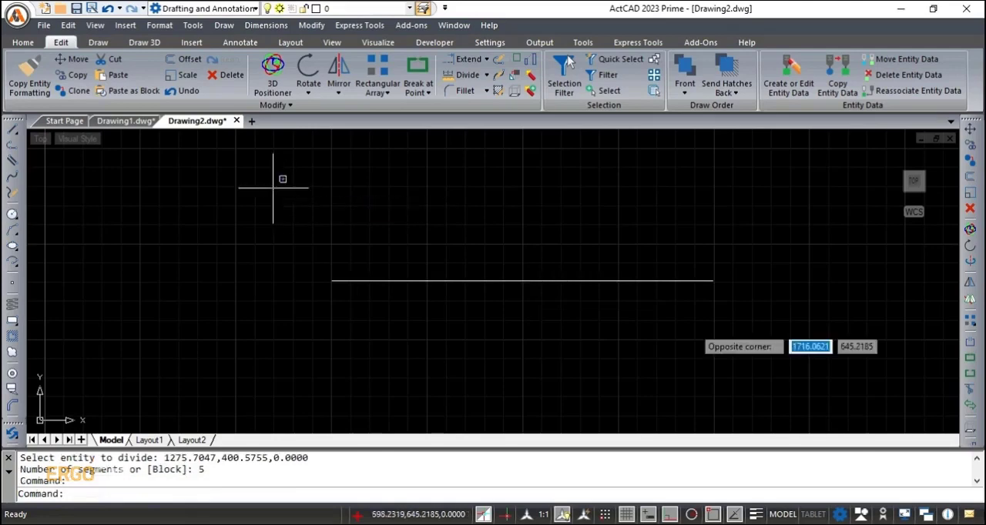
click(754, 344)
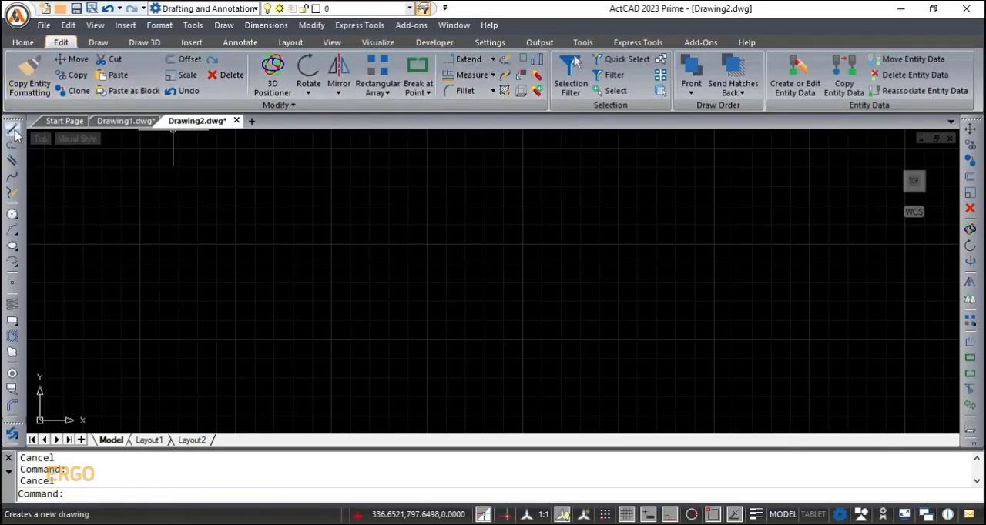
- Draw a horizontal line about 1137 units long across the cleared drawing
click(14, 131)
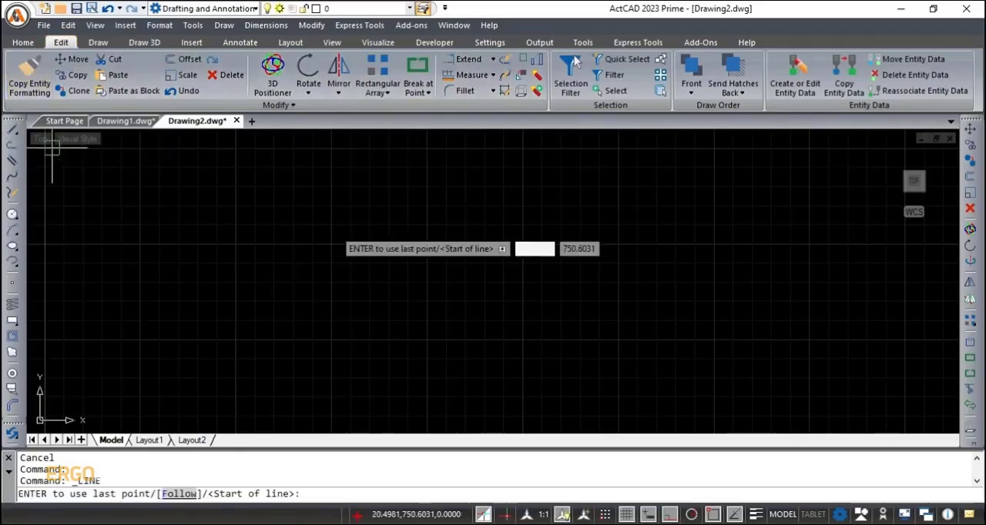
click(298, 259)
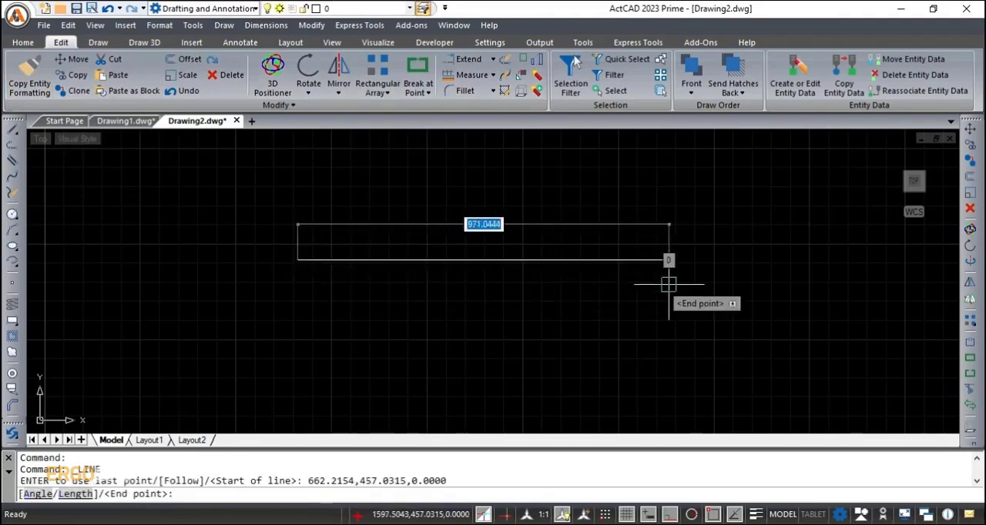
click(724, 284)
key(Return)
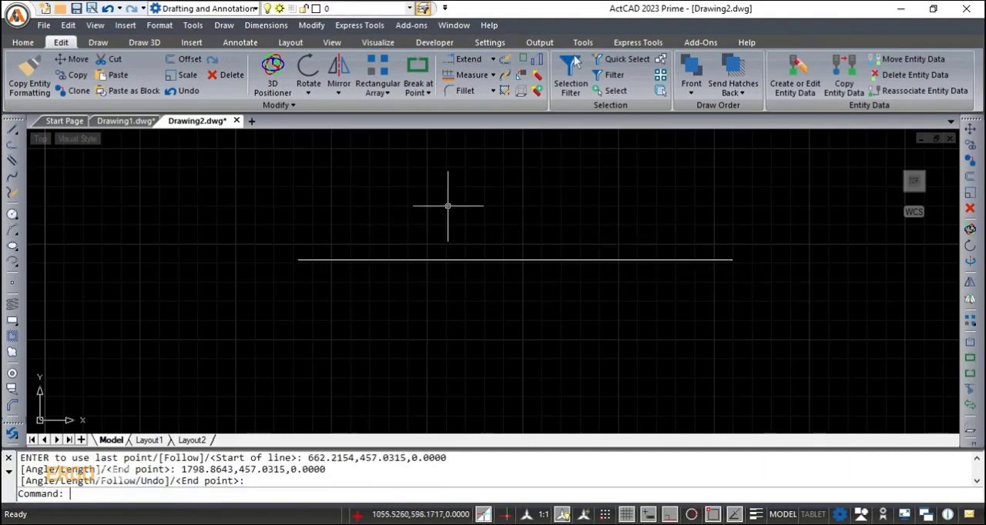
- Break the horizontal line at its midpoint with the Break at Point command
click(422, 91)
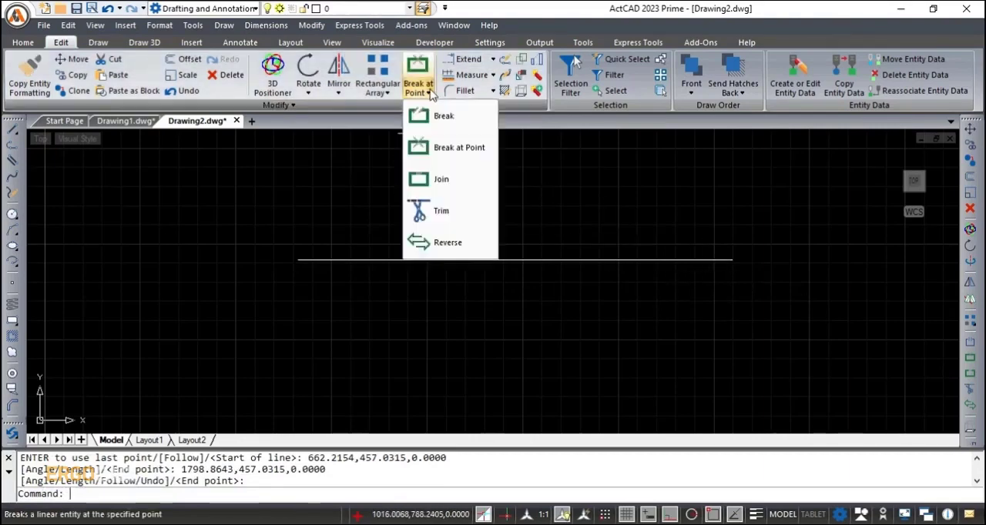
click(456, 147)
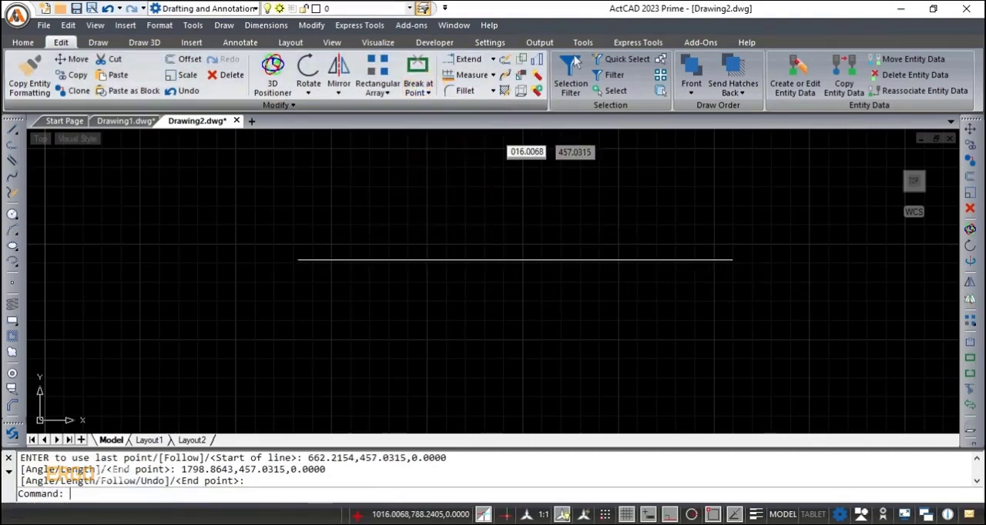
click(508, 260)
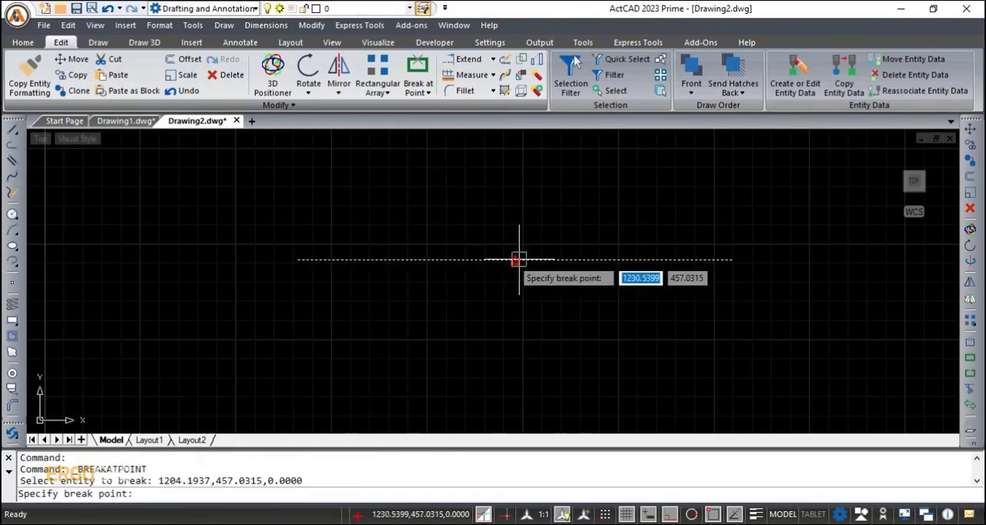
click(518, 259)
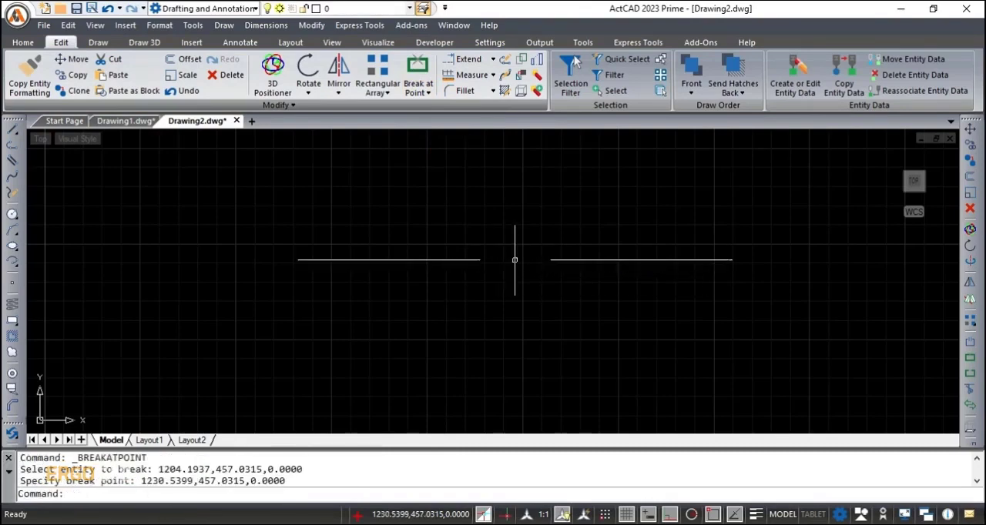
- Select both halves of the broken line to check that they are separate entities
click(358, 259)
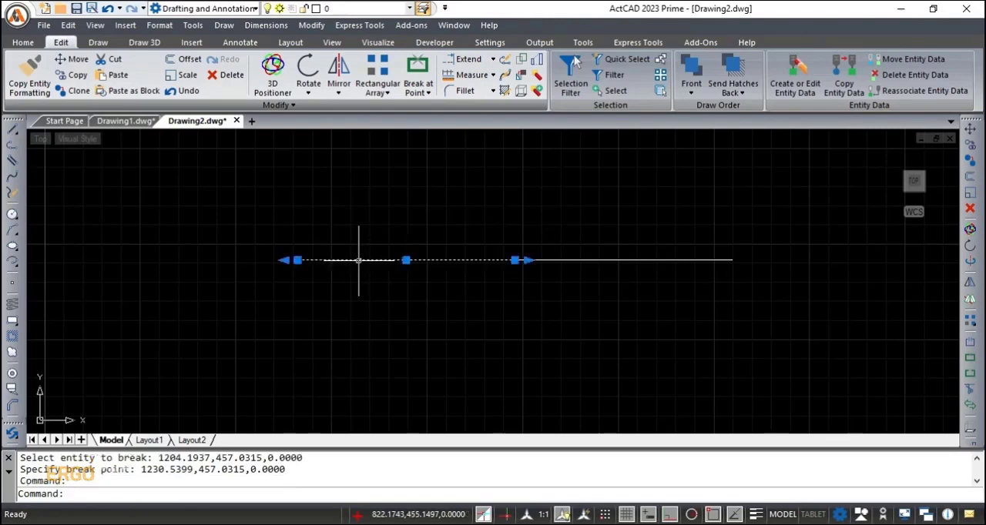
click(659, 259)
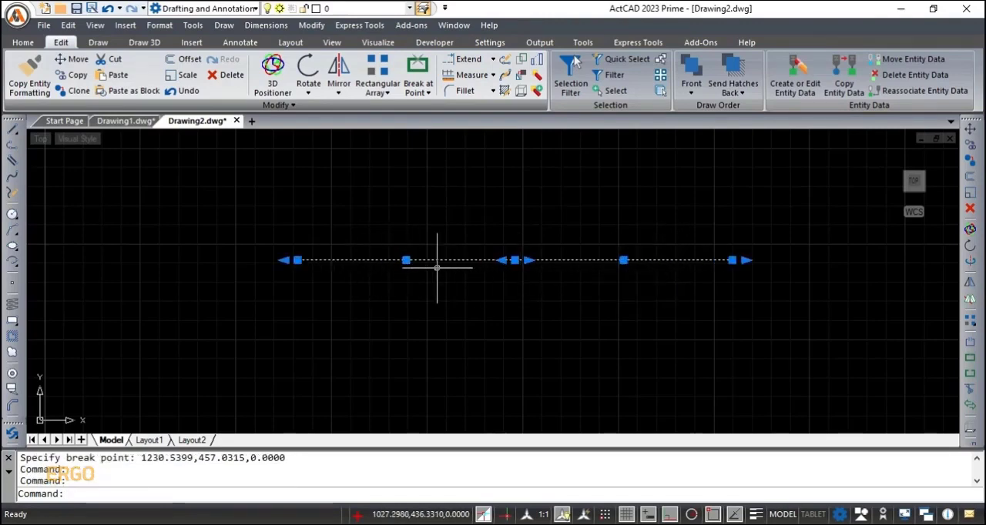
click(641, 261)
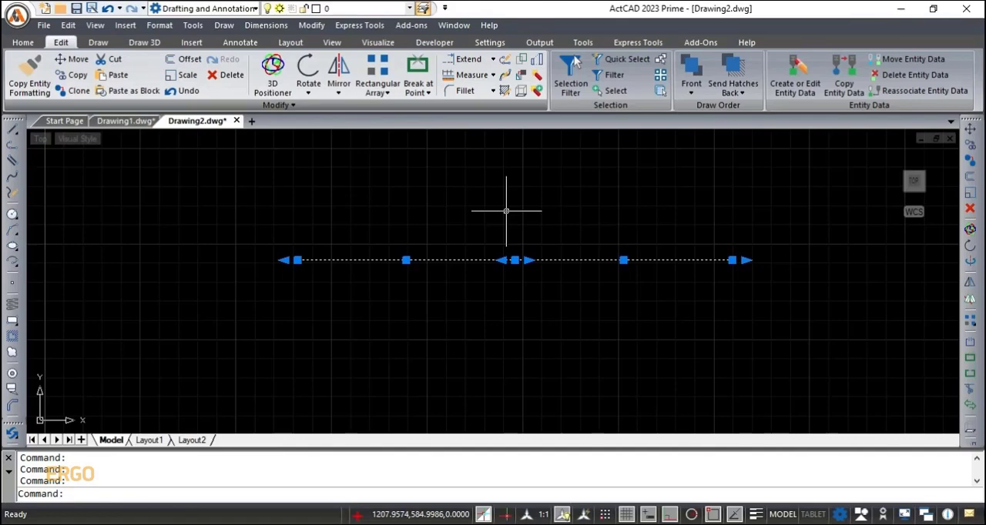
shift+right_click(635, 259)
click(624, 260)
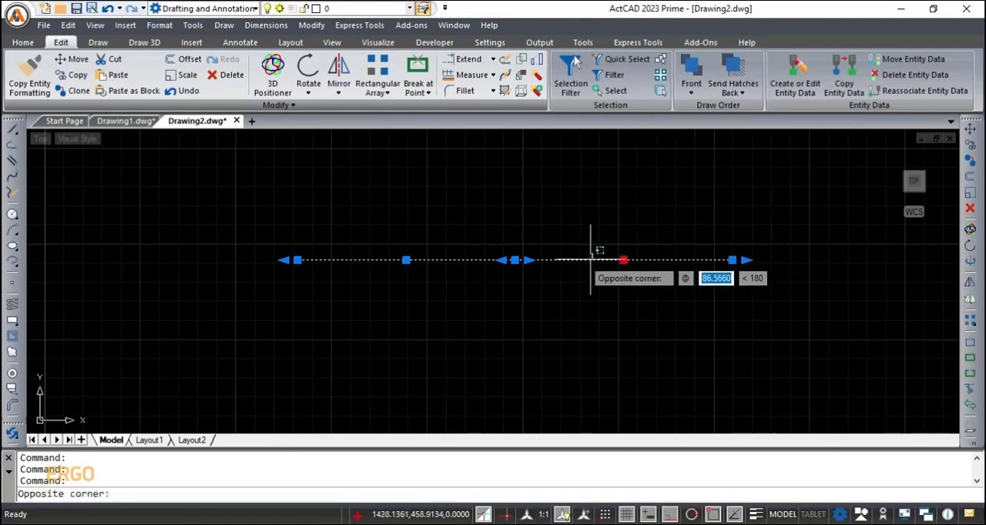
shift+click(590, 262)
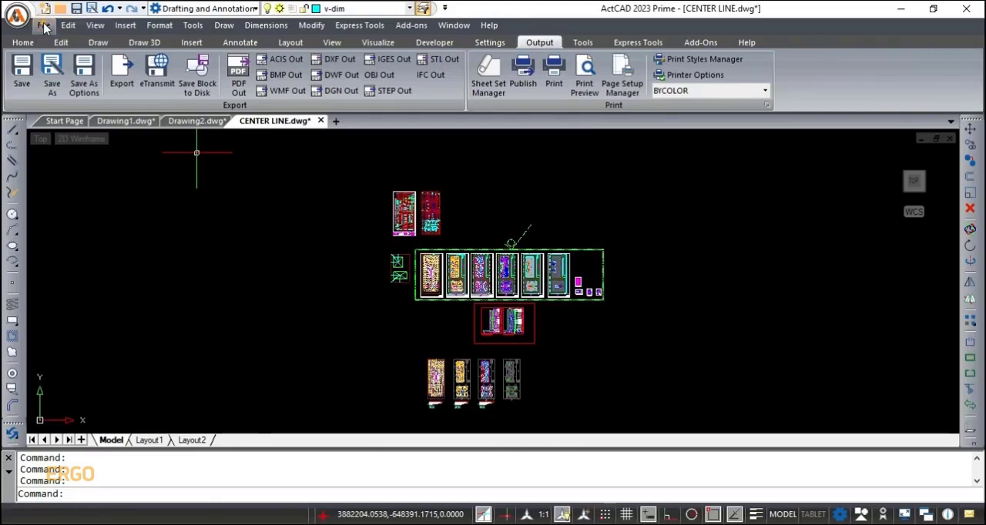
- Export the CENTER LINE drawing through the save options as a DXF file named new on the Desktop
click(43, 25)
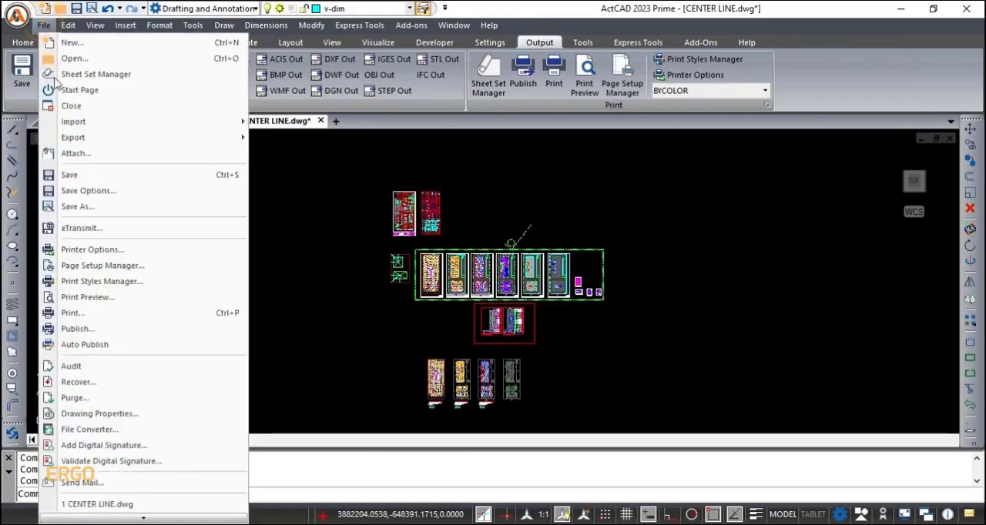
click(108, 197)
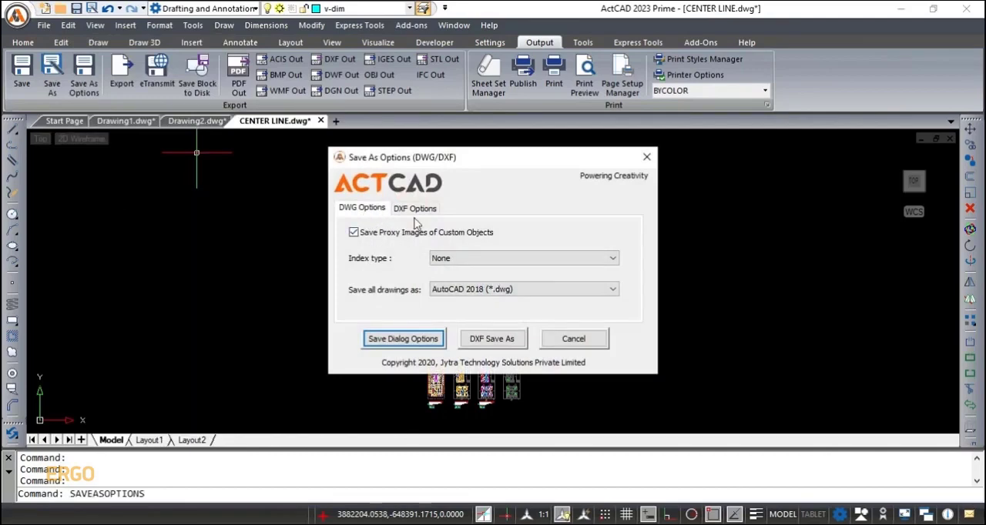
click(498, 343)
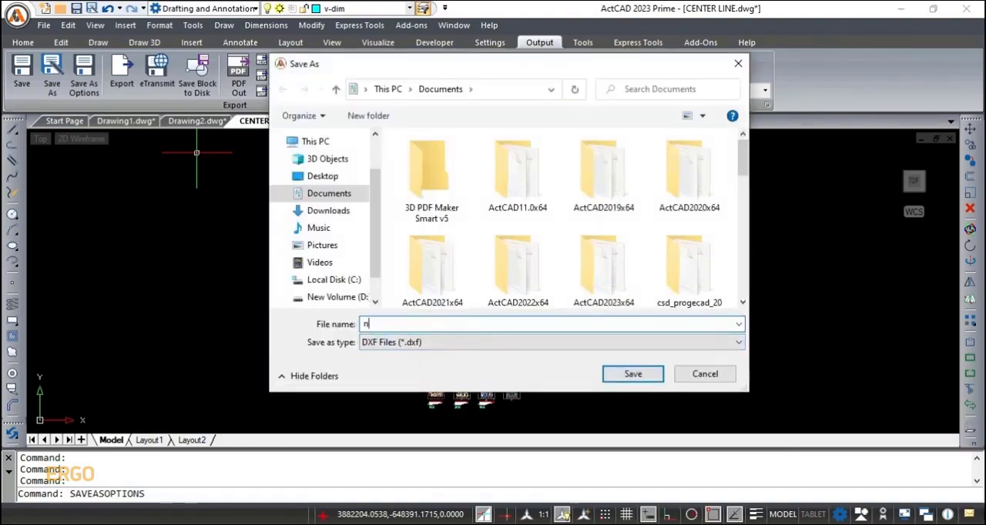
text(ew)
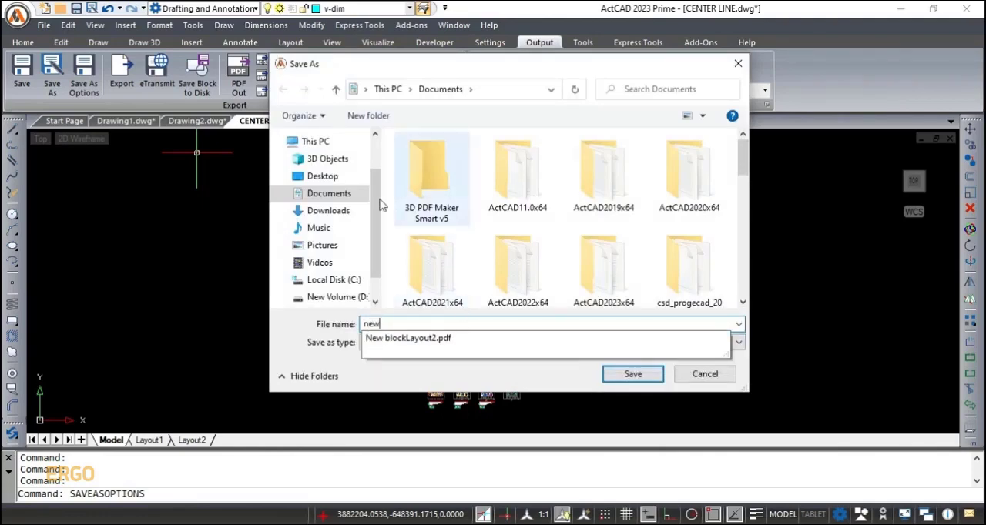
click(324, 178)
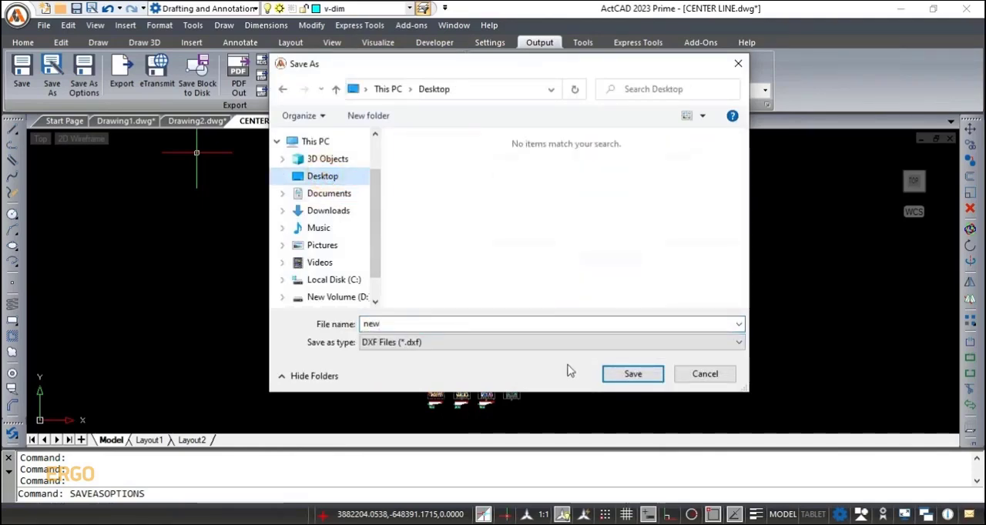
click(633, 375)
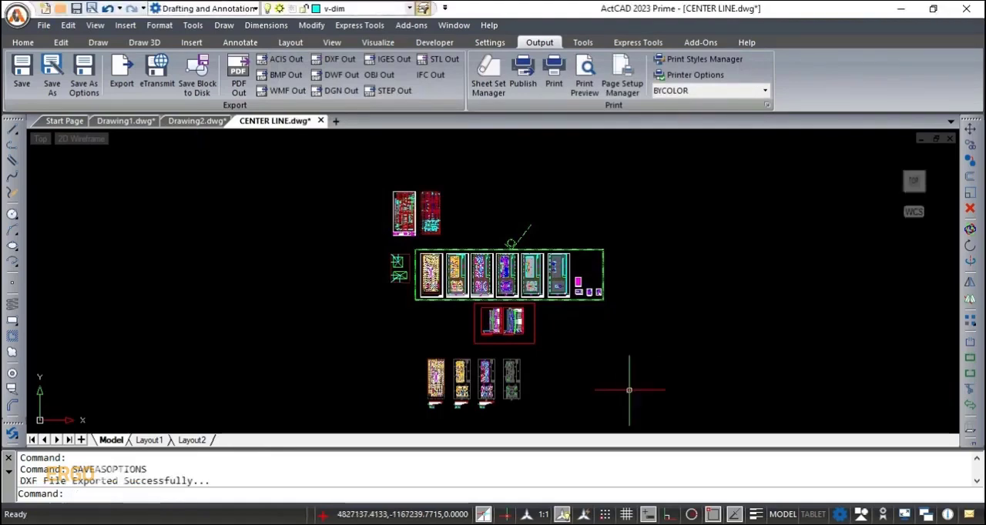
- Highlight the latest export message in the command history to check the DXF export
click(231, 486)
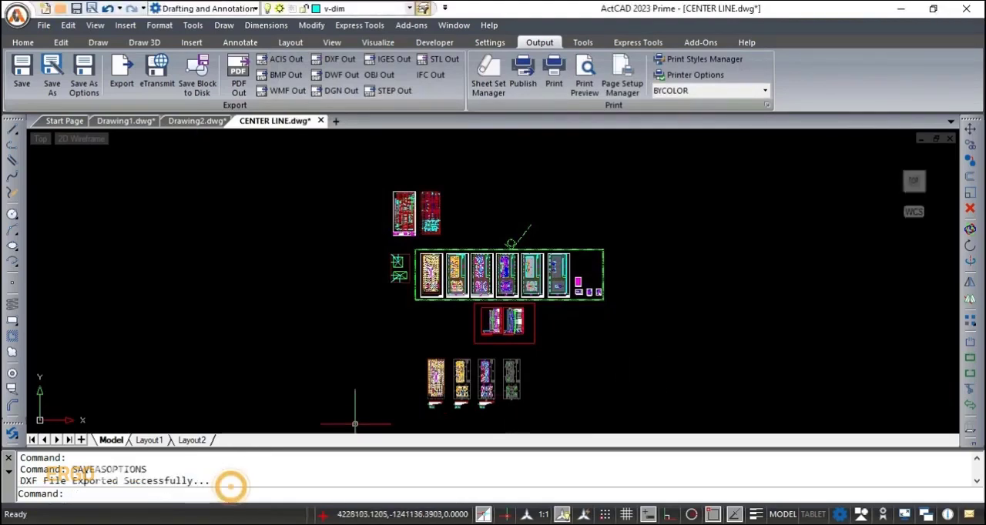
drag(210, 480, 9, 489)
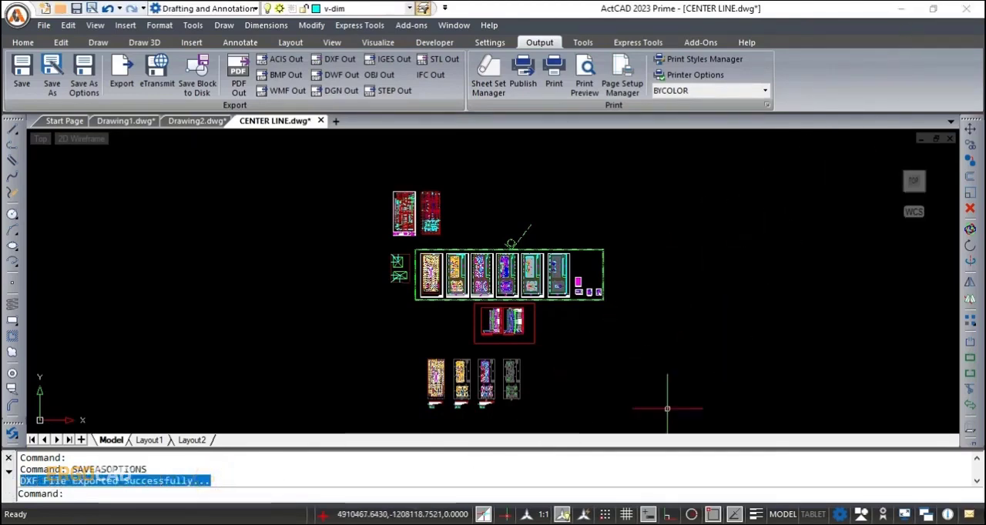
right_click(524, 516)
click(586, 450)
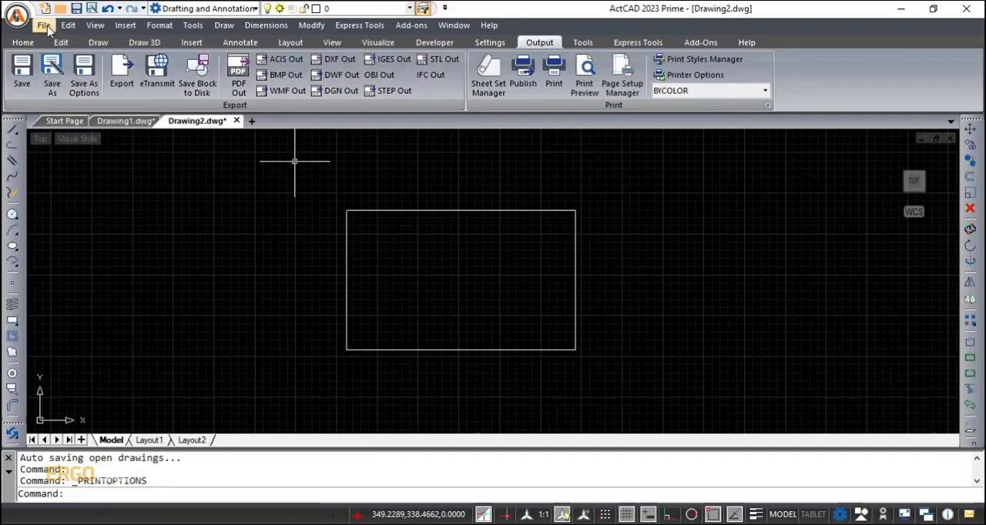
- Open the printer options and review the available default output devices and the automatic publish settings
click(47, 25)
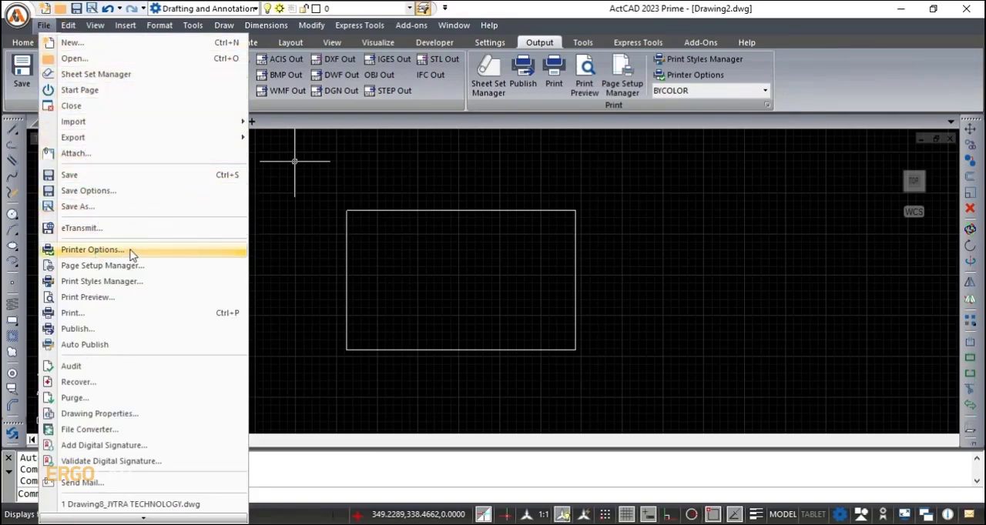
click(93, 249)
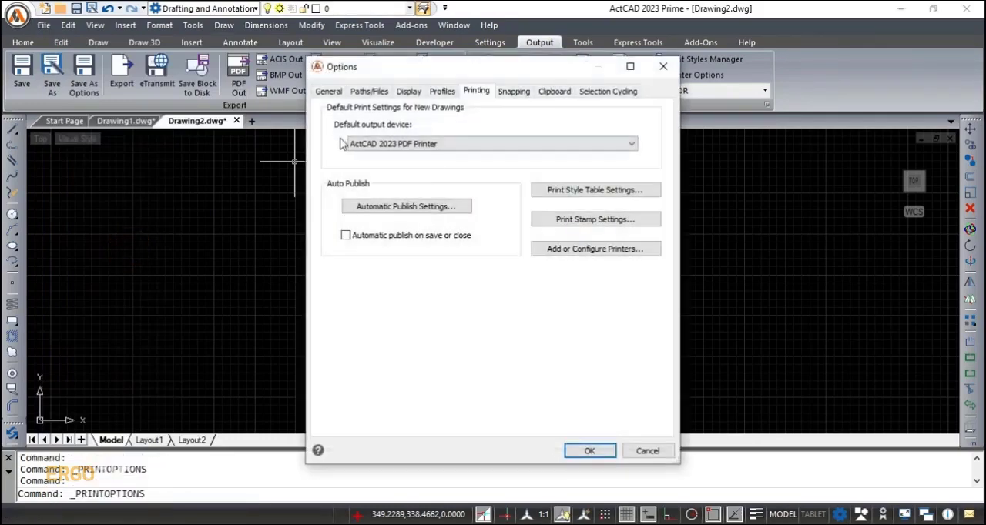
click(628, 148)
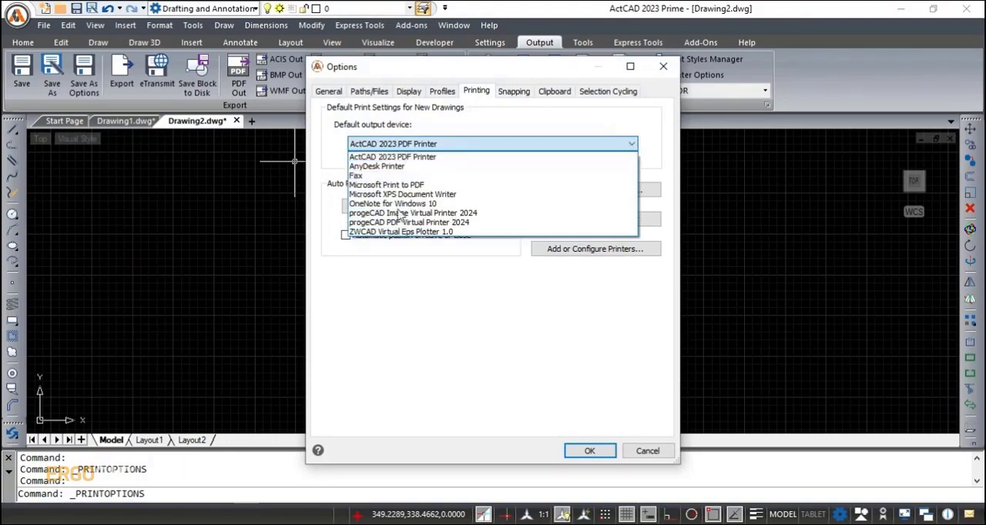
click(632, 146)
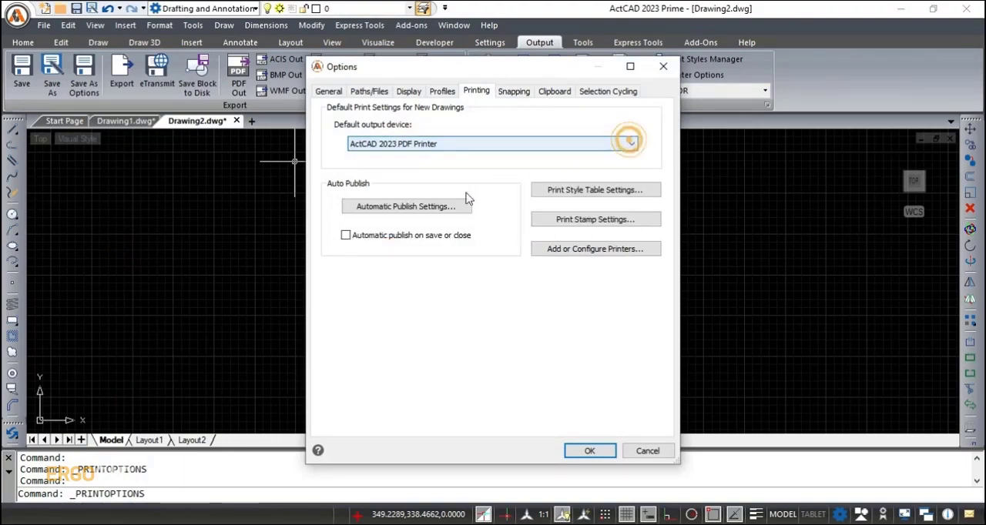
click(460, 208)
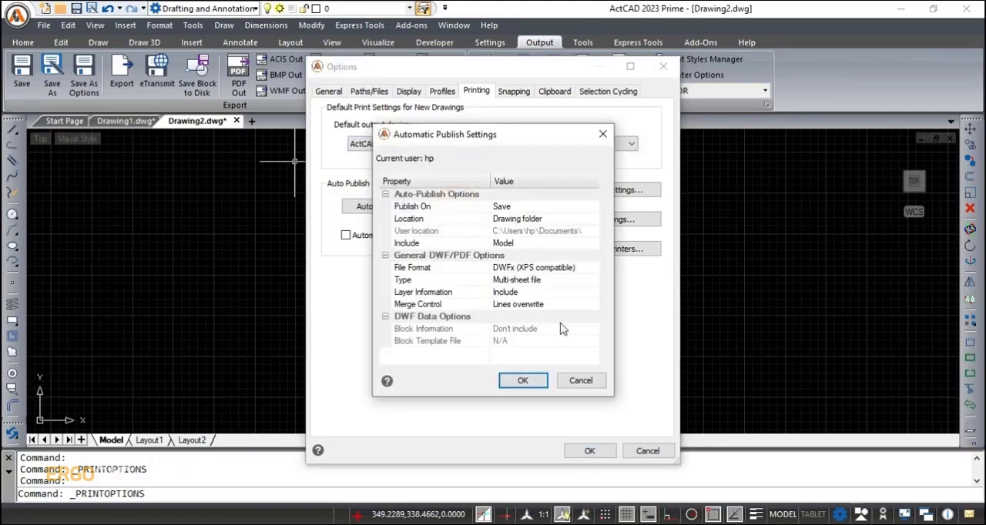
click(523, 381)
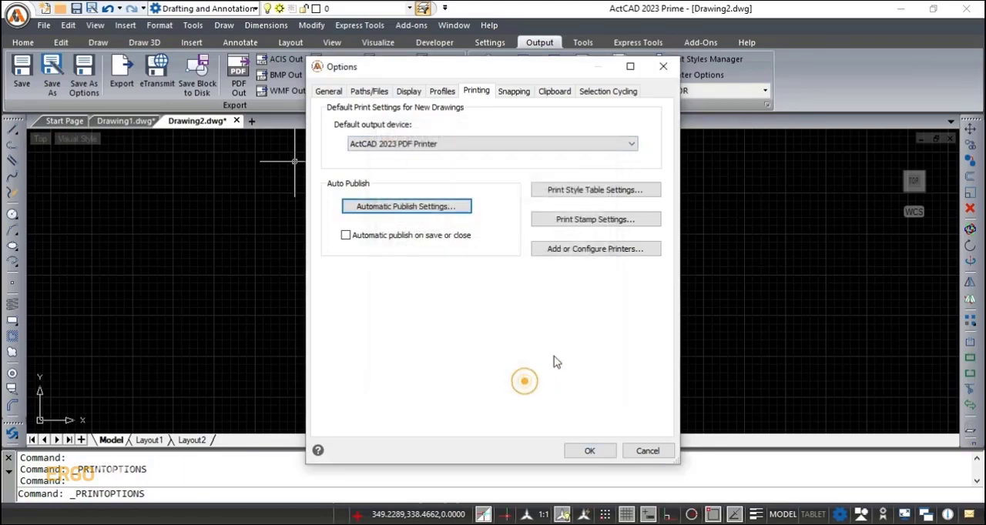
- Review the print style table settings, the print stamp settings and the printer configuration files in the printing options
click(613, 190)
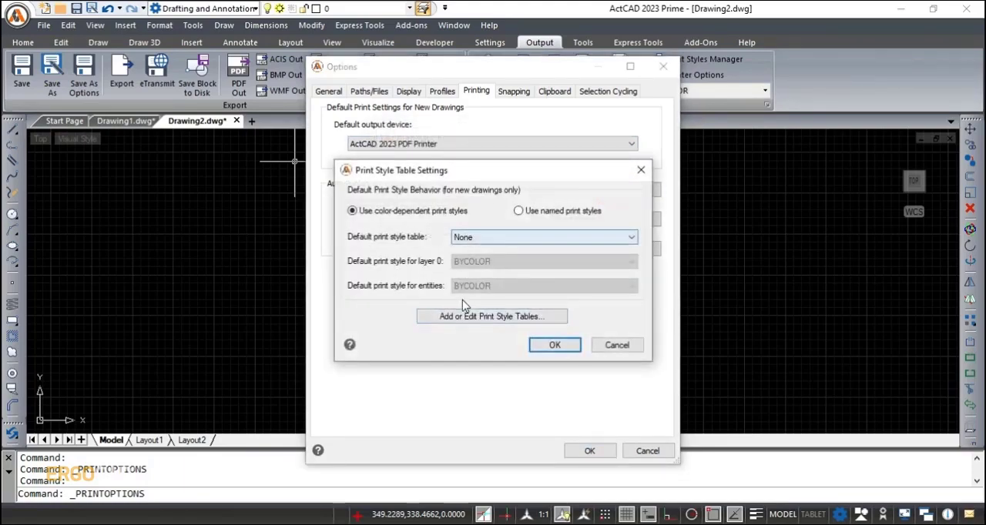
click(556, 347)
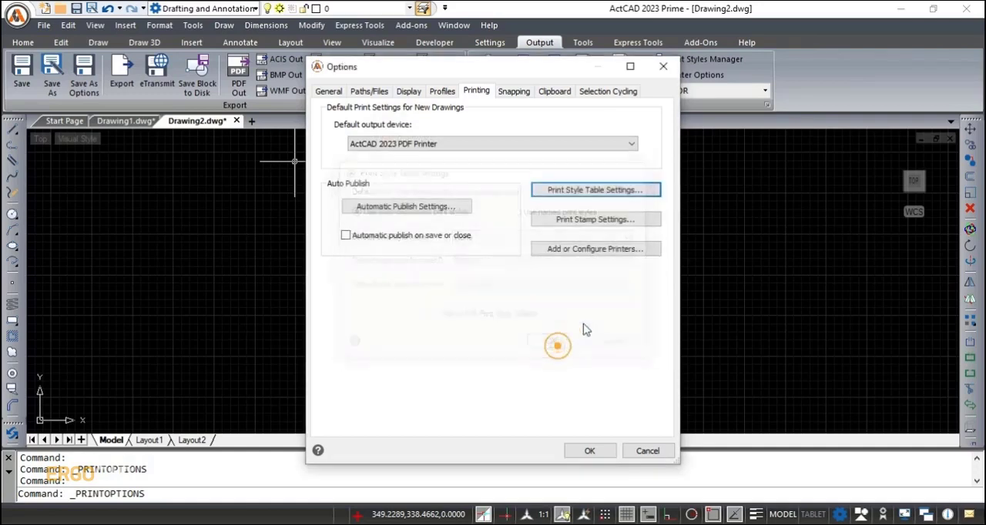
click(601, 221)
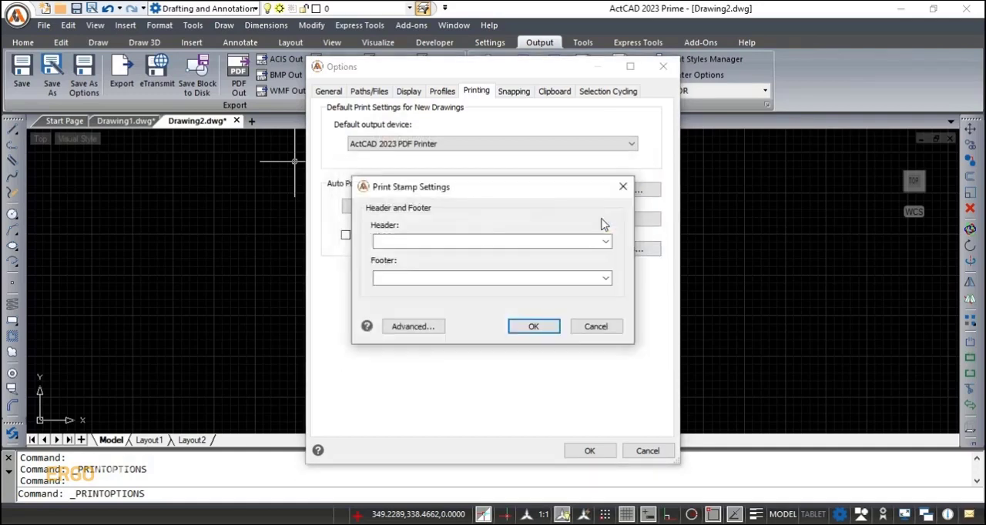
click(534, 327)
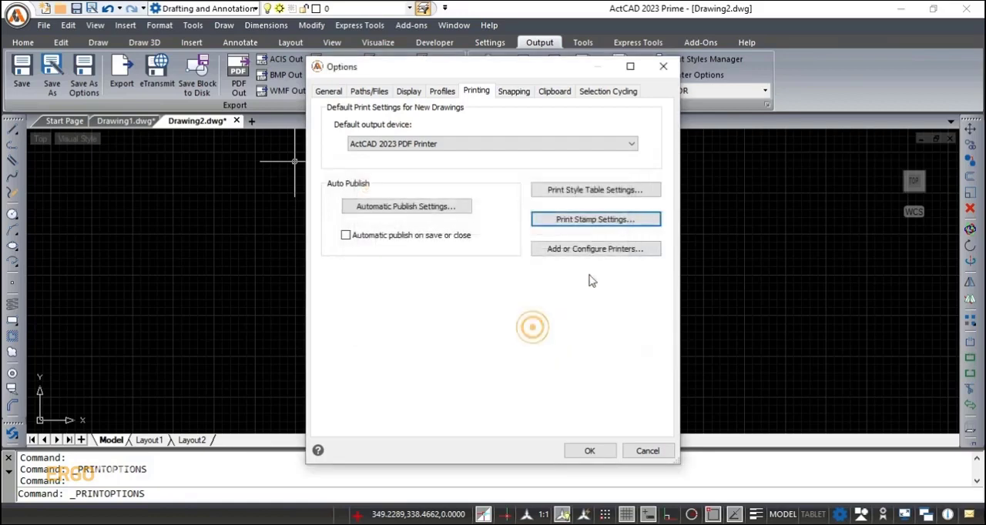
click(598, 254)
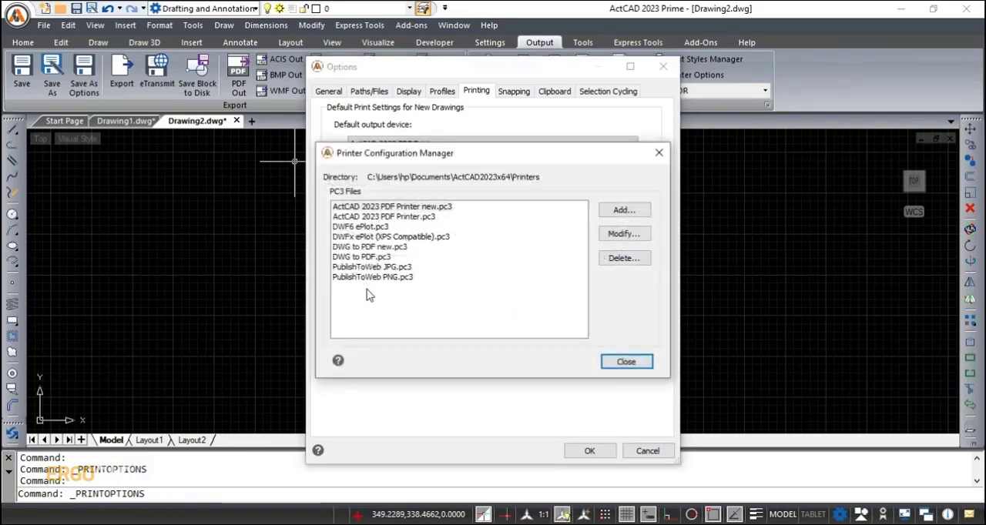
click(627, 366)
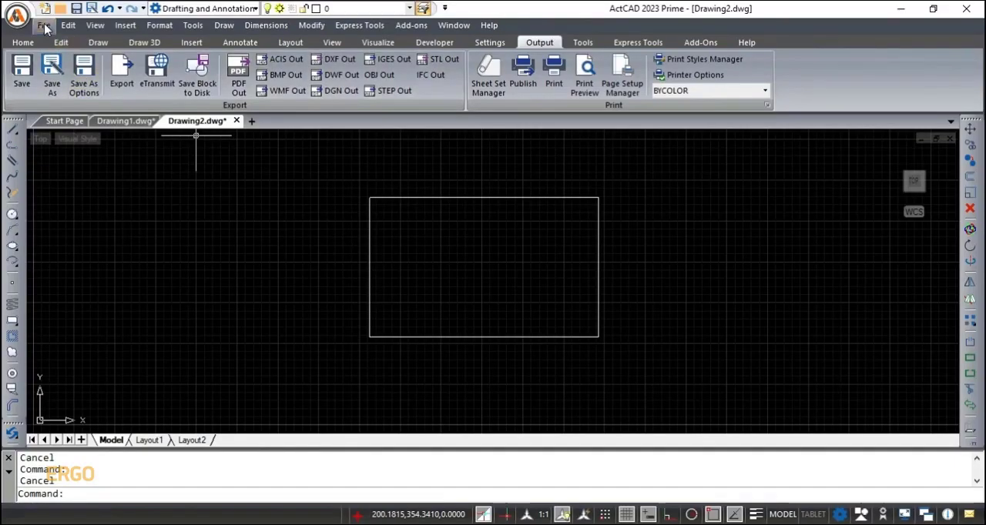
- Export the rectangle to the Desktop as a Wavefront OBJ file named REC
click(44, 26)
mouse_move(84, 144)
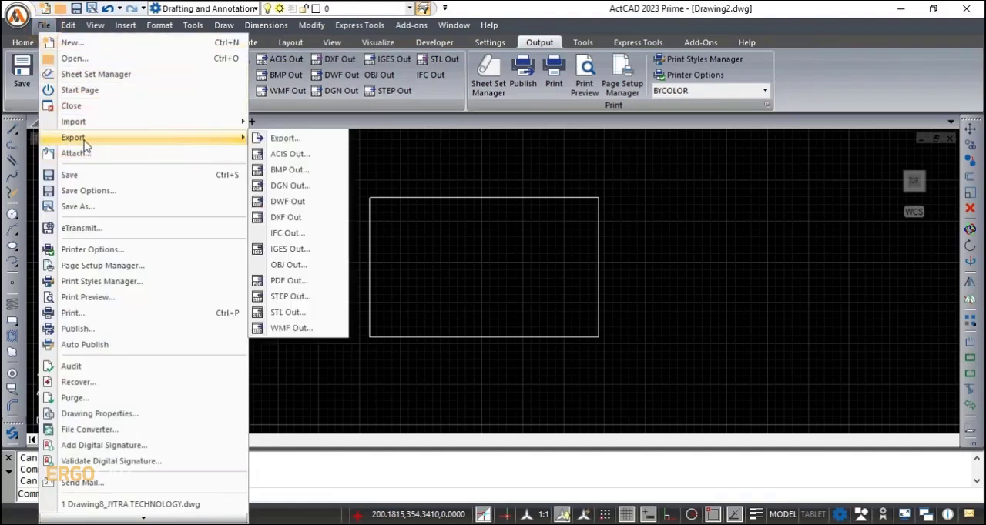
click(308, 265)
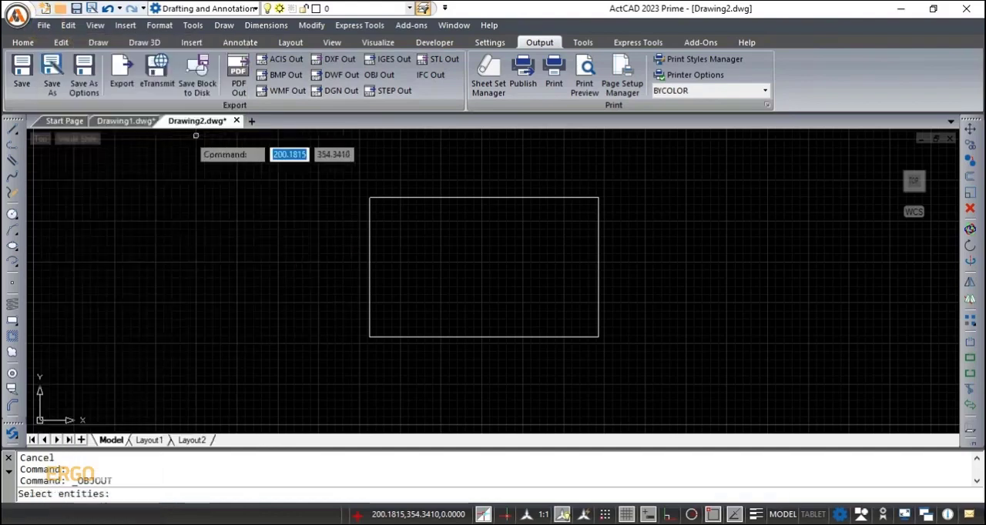
click(509, 337)
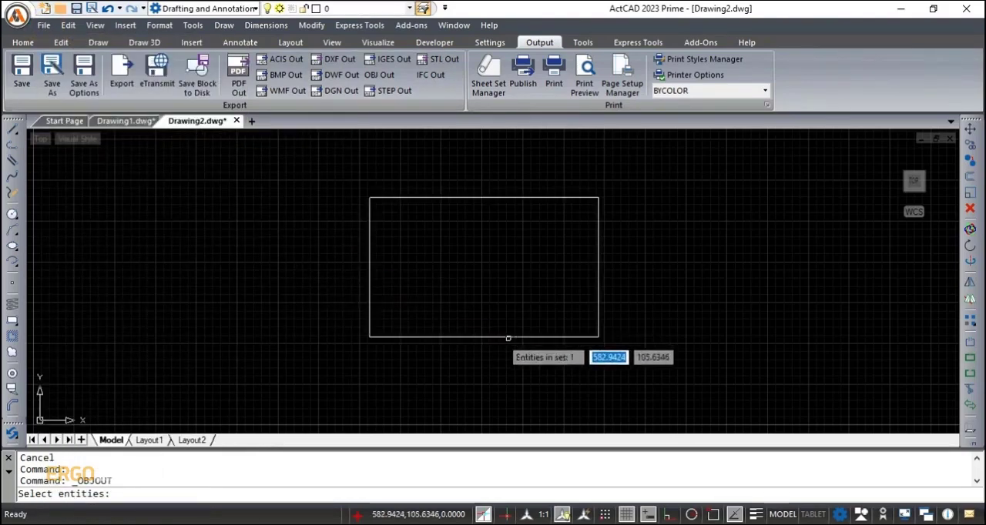
right_click(508, 337)
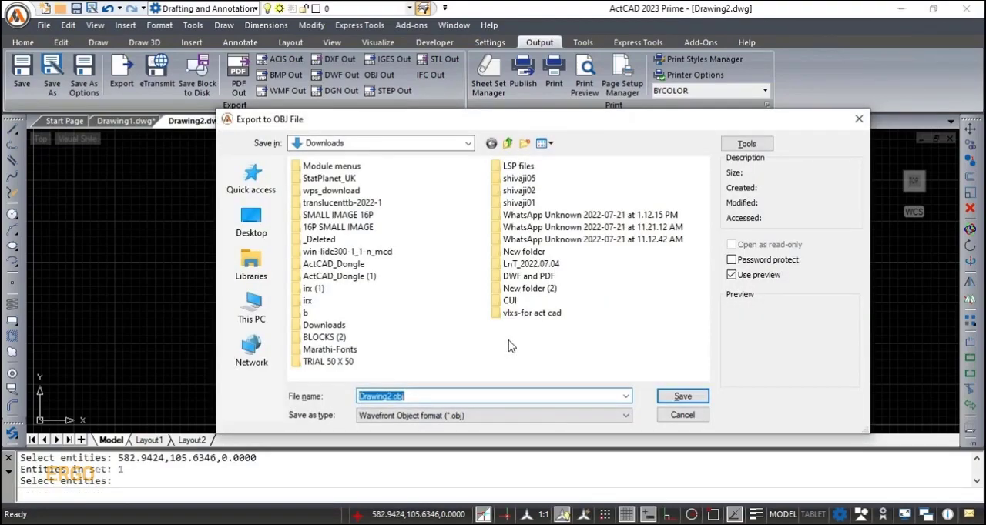
click(251, 221)
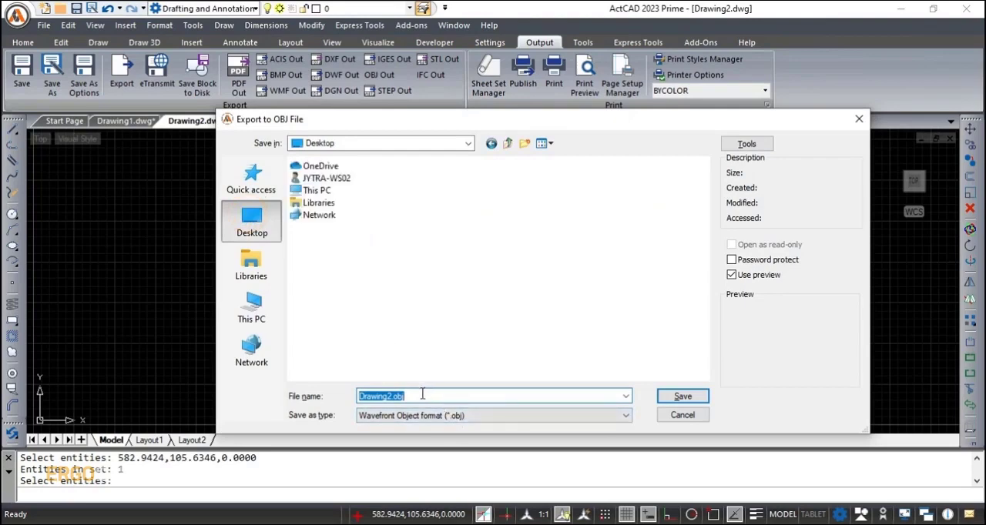
drag(422, 394, 347, 400)
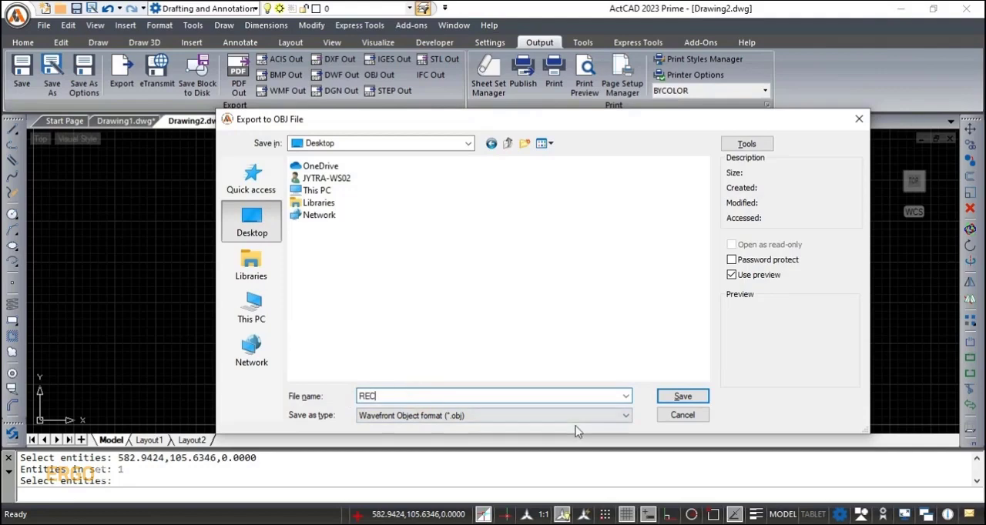
click(683, 399)
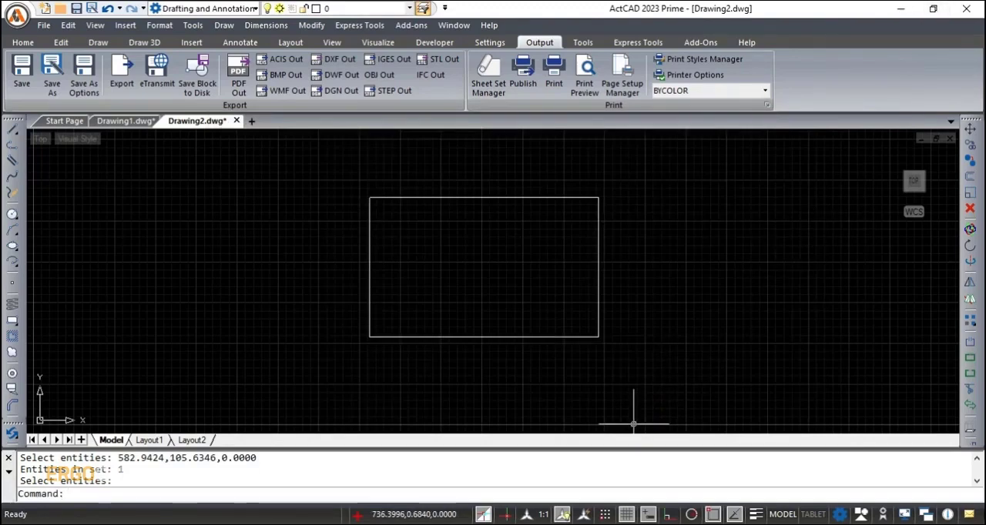
- Show the desktop to check for the exported REC file
right_click(524, 524)
click(564, 437)
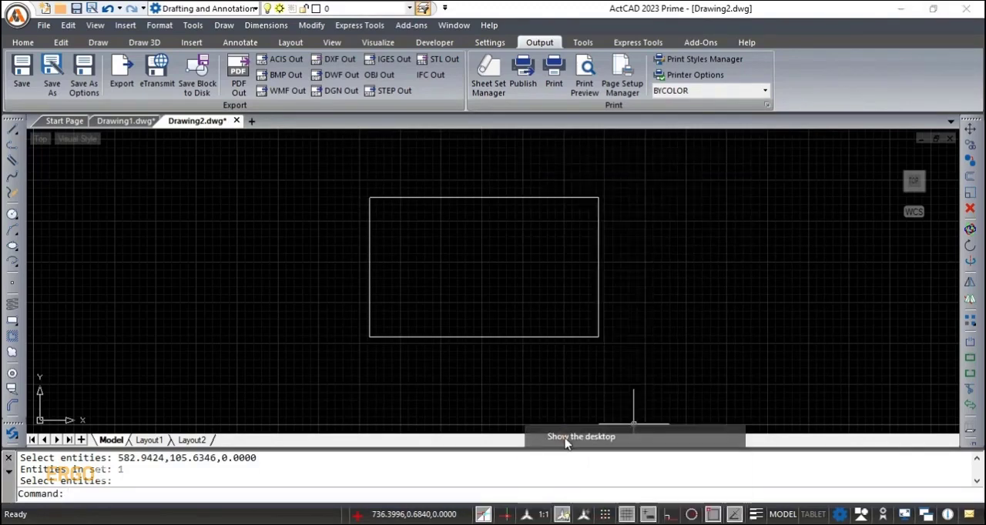